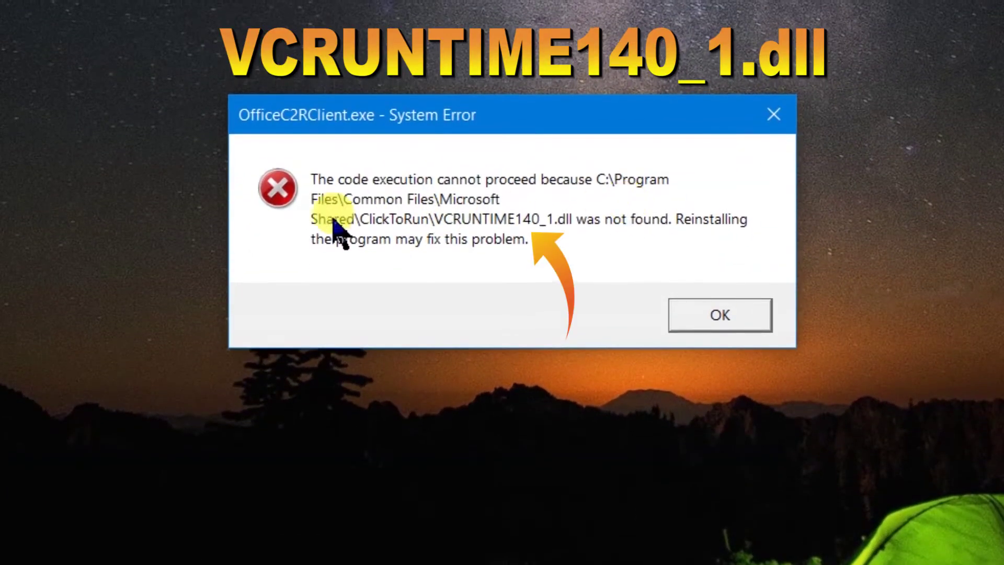
Dismiss the lingering VCRUNTIME140_1.dll and ApiClient.dll error dialogs.
{"action": "left_click", "coordinate": [721, 315]}
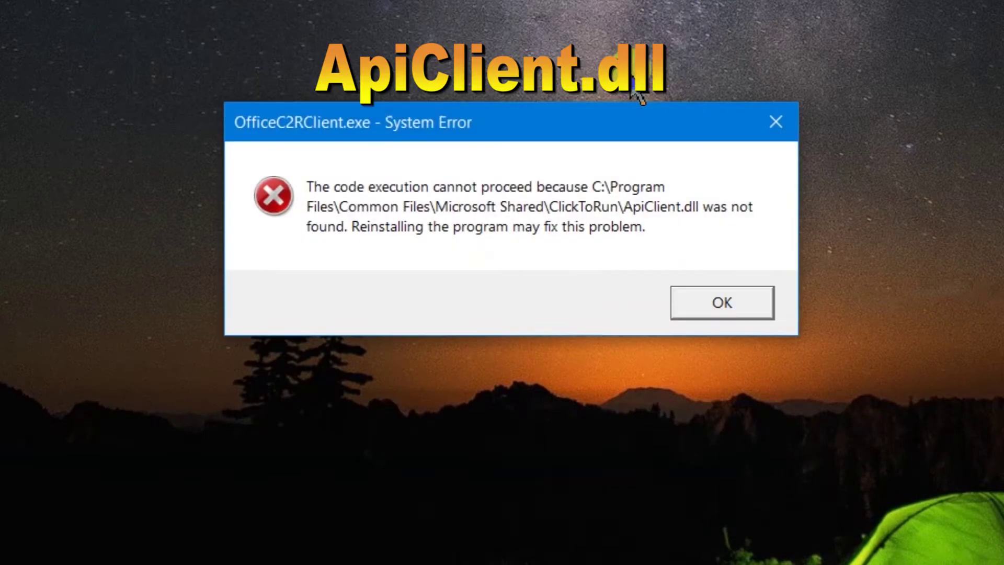
{"action": "left_click", "coordinate": [759, 312]}
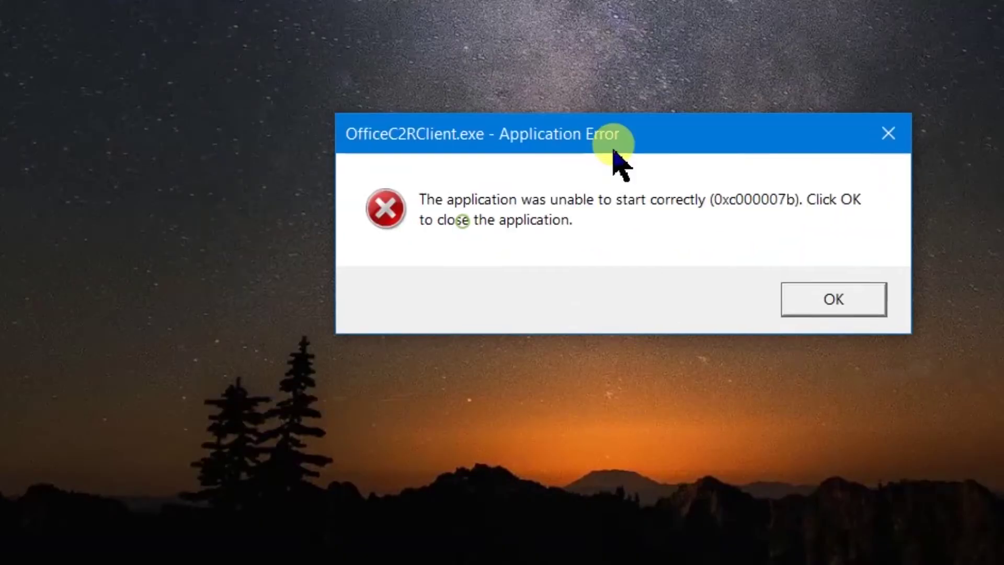
{"action": "left_click_drag", "start_coordinate": [616, 157], "coordinate": [571, 96]}
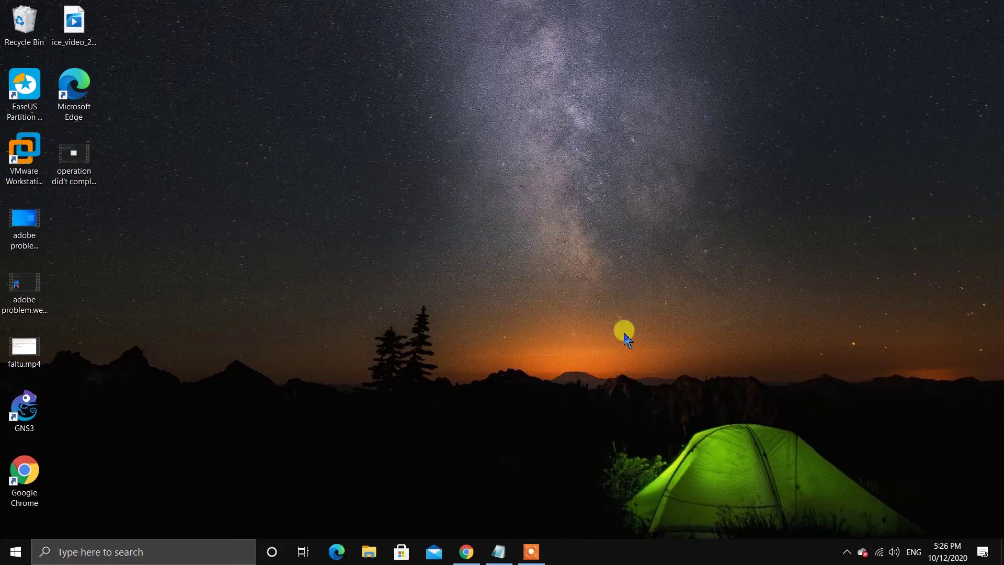
Search for 'word' and launch Word 2016.
{"action": "left_click", "coordinate": [42, 546]}
{"action": "type", "text": "word"}
{"action": "left_click", "coordinate": [105, 198]}
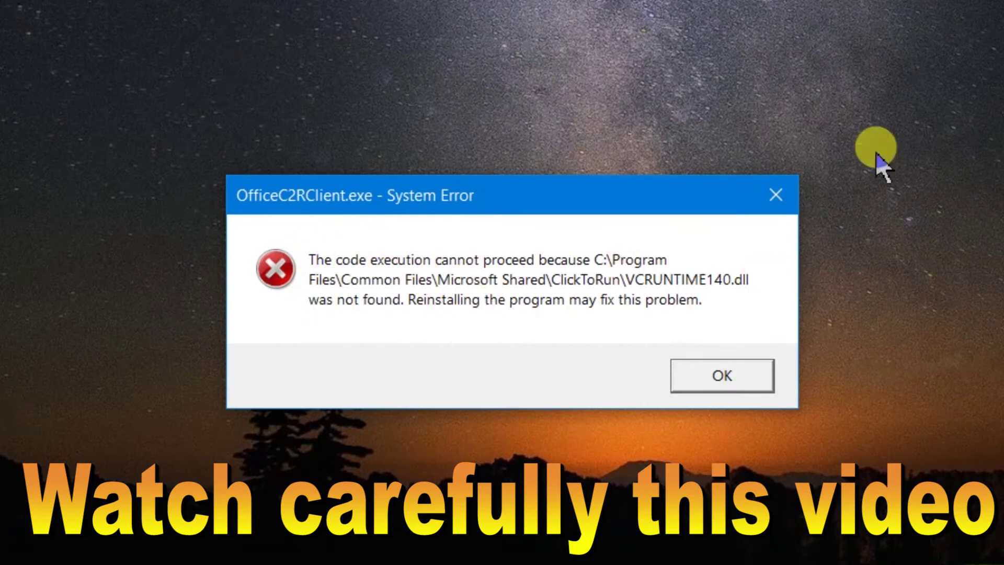
Dismiss the VCRUNTIME140.dll, ApiClient.dll, MSVCP140.dll and VCRUNTIME140_1.dll errors that Word triggers.
{"action": "left_click", "coordinate": [775, 195]}
{"action": "left_click", "coordinate": [711, 376]}
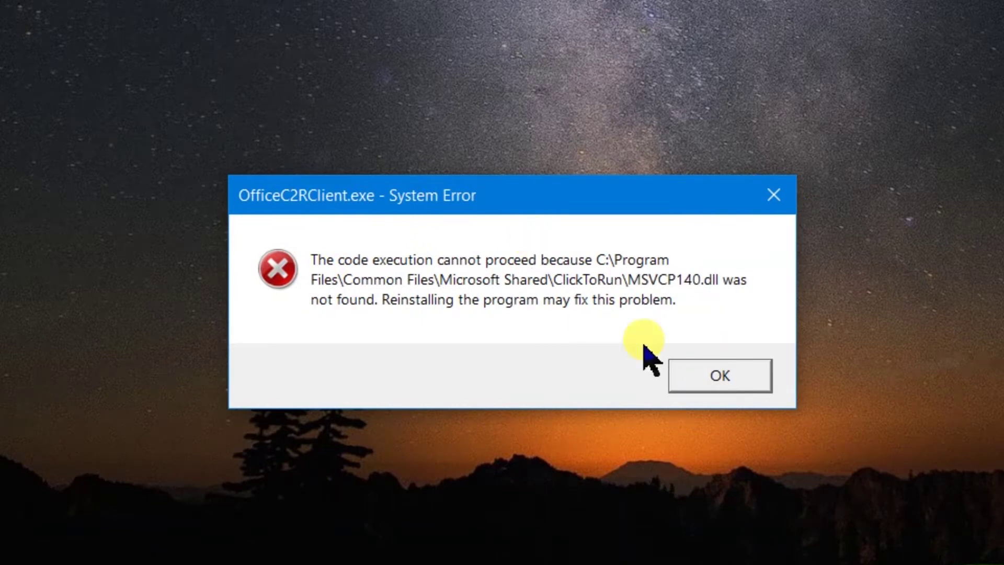
{"action": "left_click", "coordinate": [706, 374]}
{"action": "left_click", "coordinate": [715, 391]}
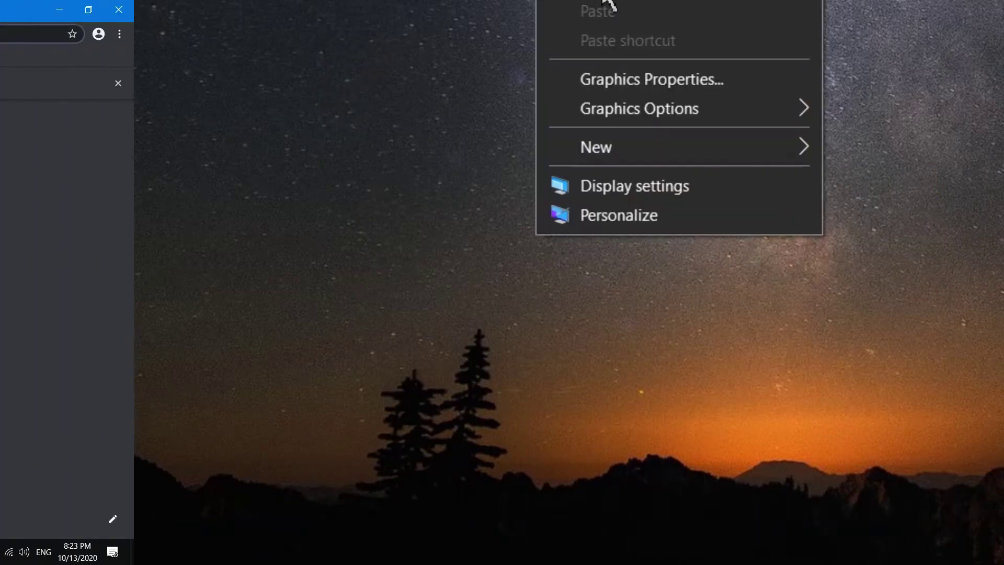
Search Google for 'VCRUNTIME140_1.dll file download' and open the DLL-files.com download page.
{"action": "key", "text": "BackSpace"}
{"action": "type", "text": "CRUNTIME"}
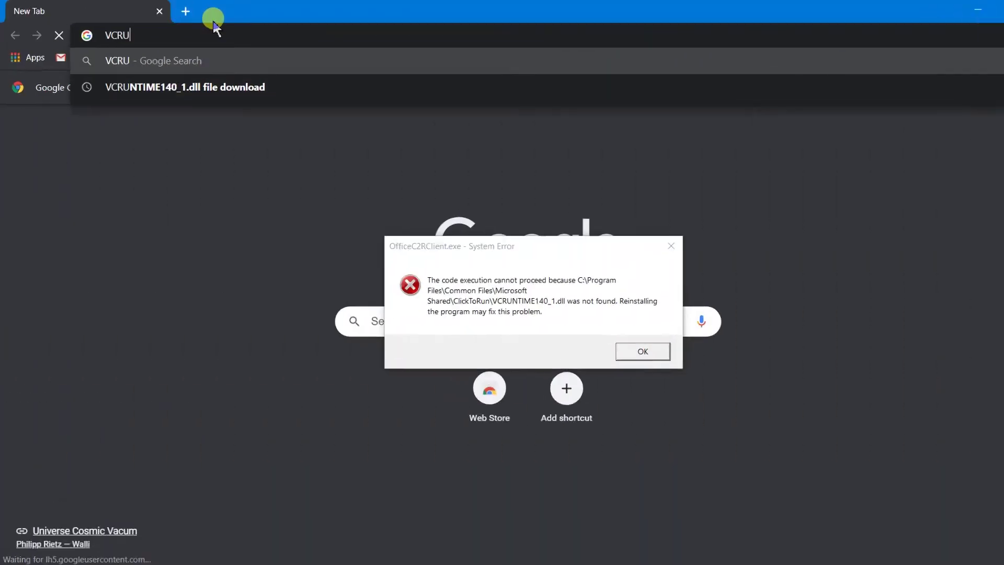
{"action": "type", "text": "140"}
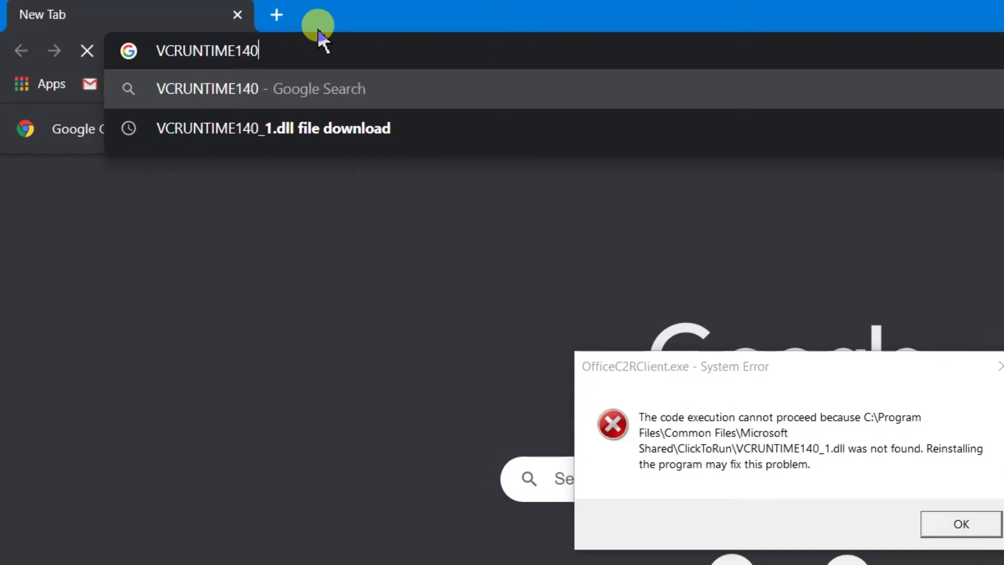
{"action": "type", "text": "_1.dl"}
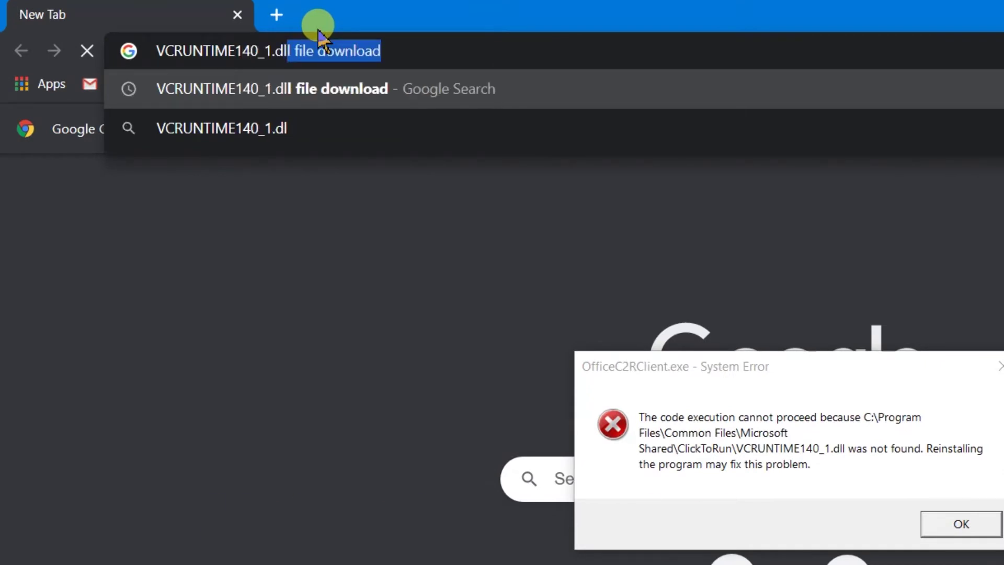
{"action": "key", "text": "Right"}
{"action": "key", "text": "Return"}
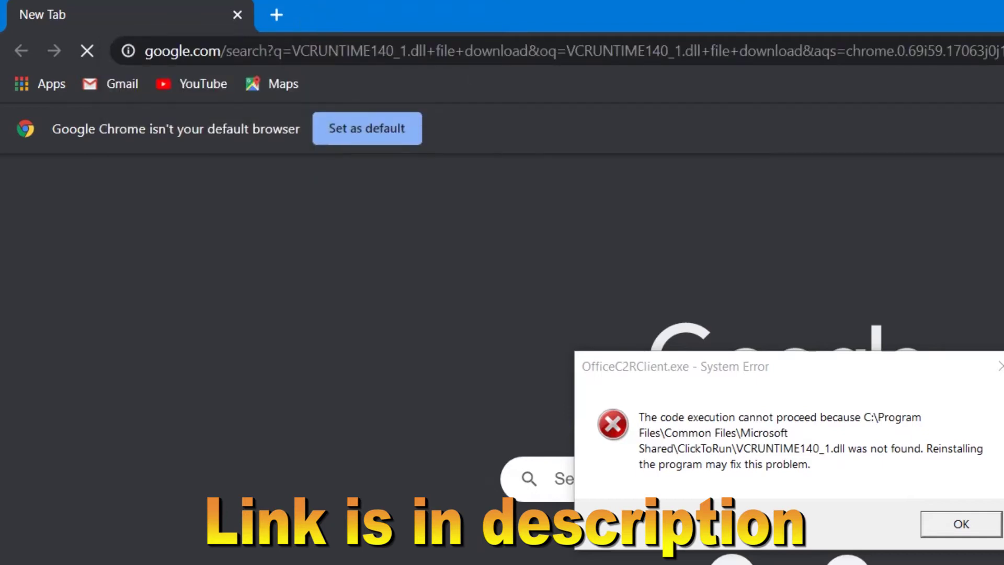
{"action": "left_click_drag", "start_coordinate": [789, 366], "coordinate": [939, 247]}
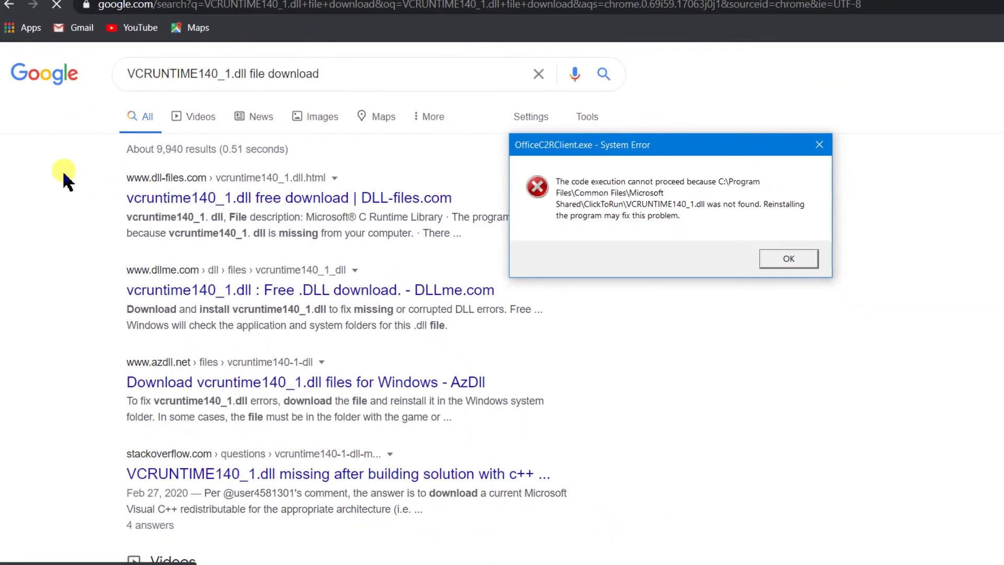
{"action": "left_click_drag", "start_coordinate": [64, 174], "coordinate": [135, 176]}
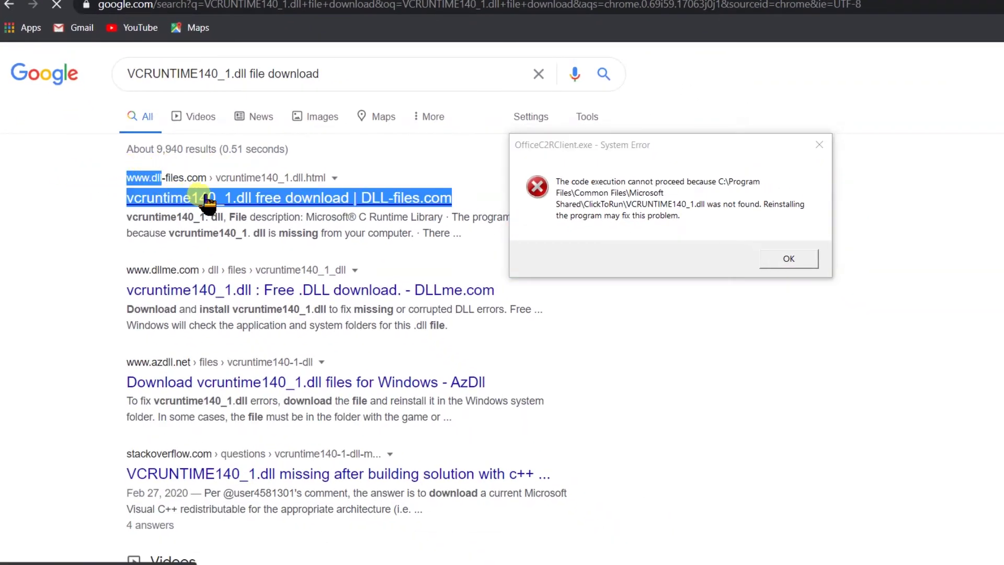
{"action": "left_click", "coordinate": [81, 240]}
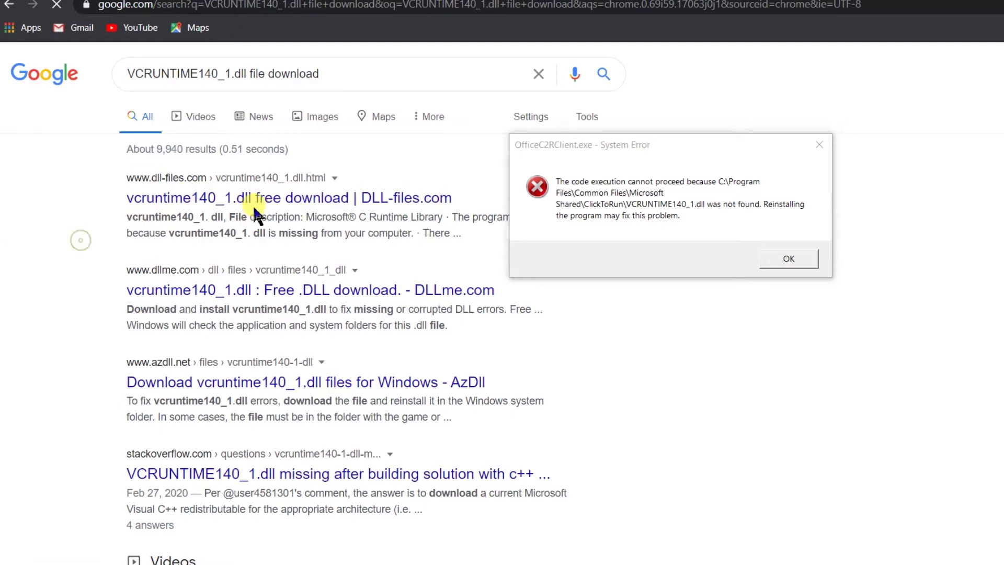
{"action": "left_click", "coordinate": [267, 198]}
{"action": "scroll", "coordinate": [476, 479], "scroll_direction": "down", "scroll_amount": 5}
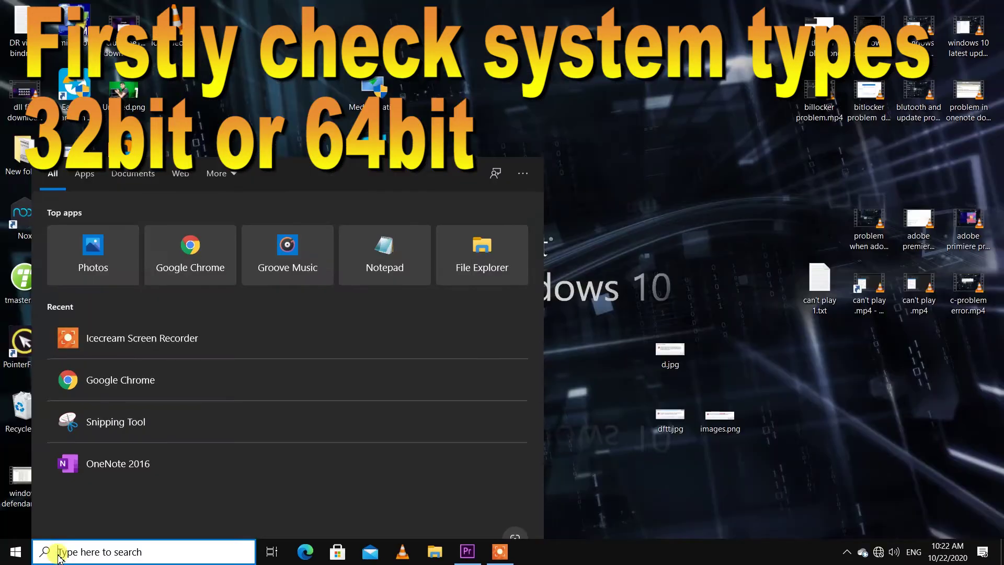
Check in This PC properties that the system type is 64-bit.
{"action": "type", "text": "this"}
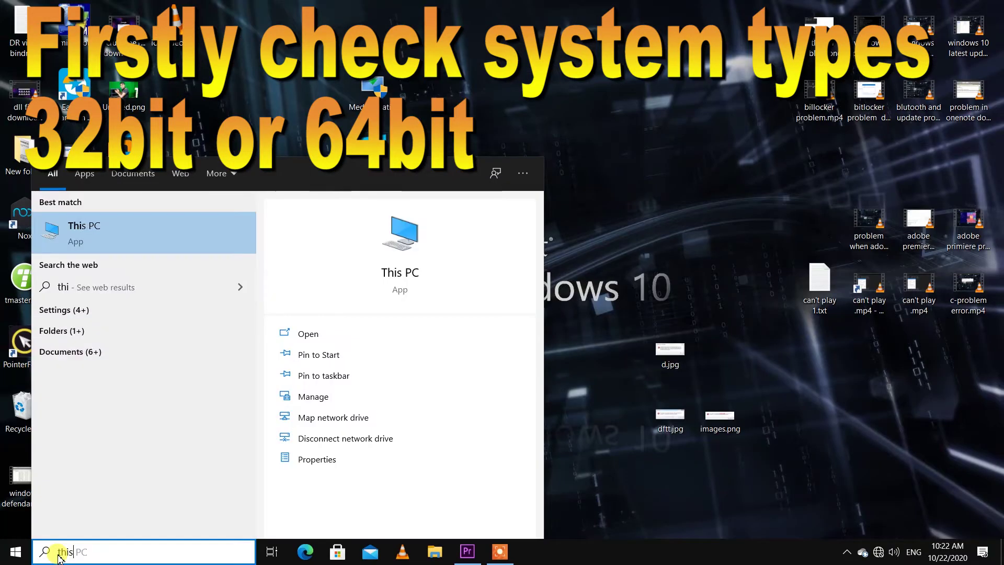
{"action": "right_click", "coordinate": [131, 235]}
{"action": "left_click", "coordinate": [179, 359]}
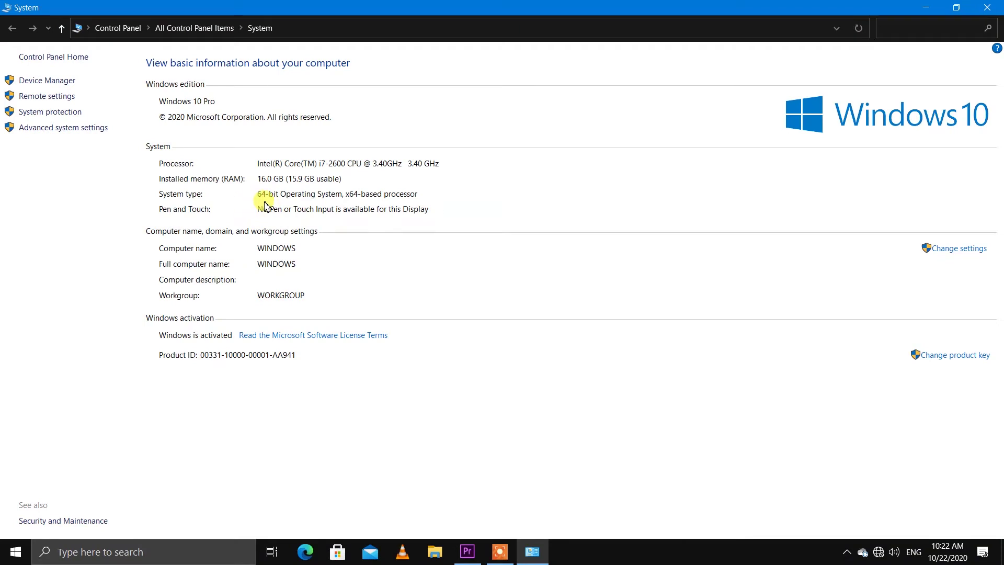
{"action": "left_click", "coordinate": [990, 10]}
{"action": "left_click", "coordinate": [123, 549]}
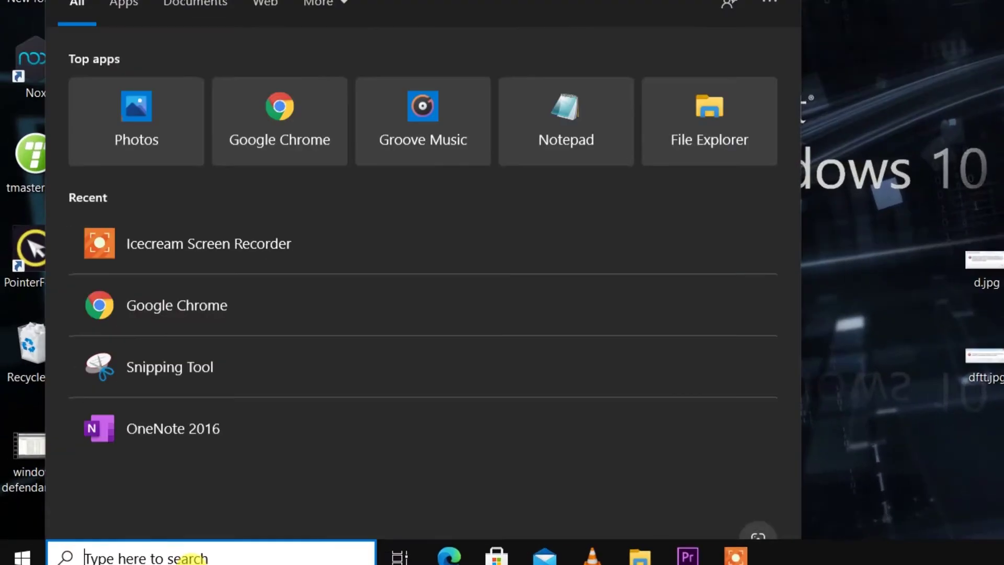
Open Command Prompt via 'cmd' and highlight the x64-based PC System Type in systeminfo.
{"action": "type", "text": "cnd"}
{"action": "key", "text": "BackSpace"}
{"action": "key", "text": "BackSpace"}
{"action": "type", "text": "md"}
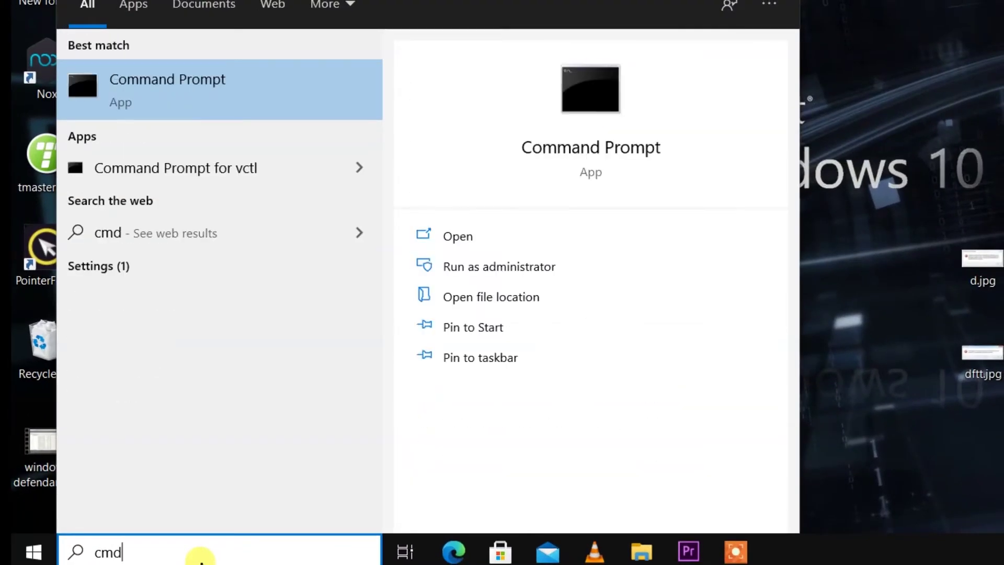
{"action": "key", "text": "Return"}
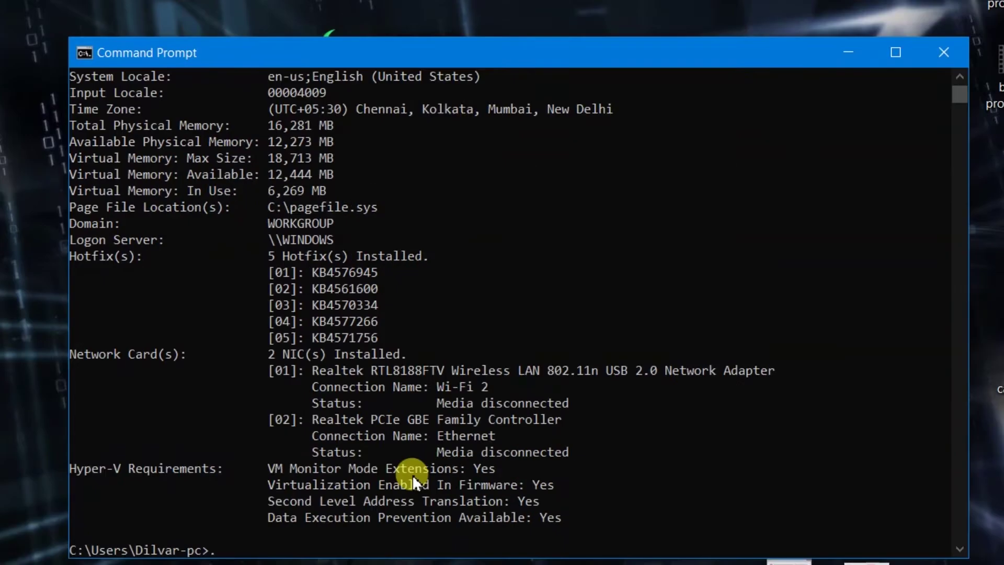
{"action": "scroll", "coordinate": [412, 474], "scroll_direction": "up", "scroll_amount": 5}
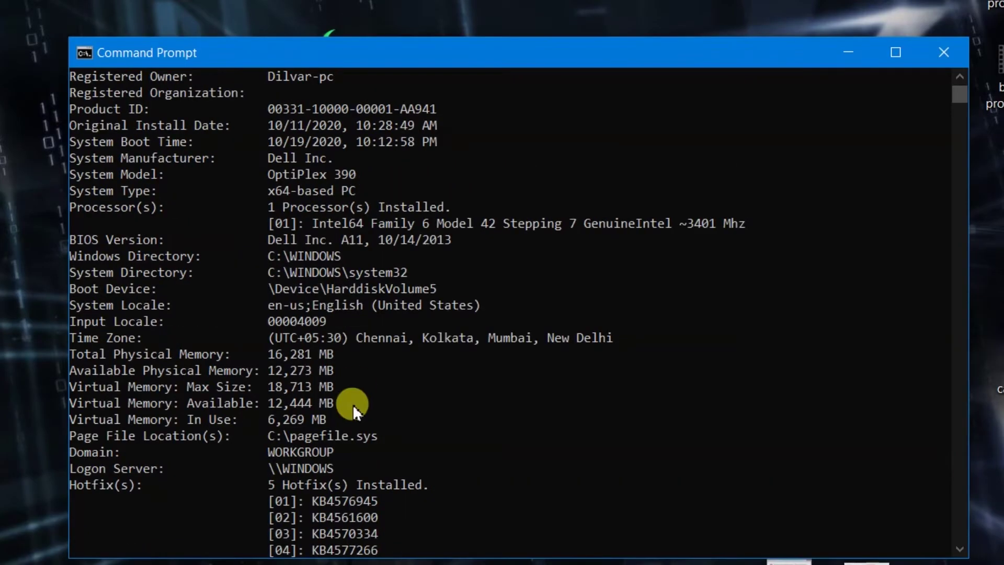
{"action": "left_click_drag", "start_coordinate": [70, 192], "coordinate": [274, 189]}
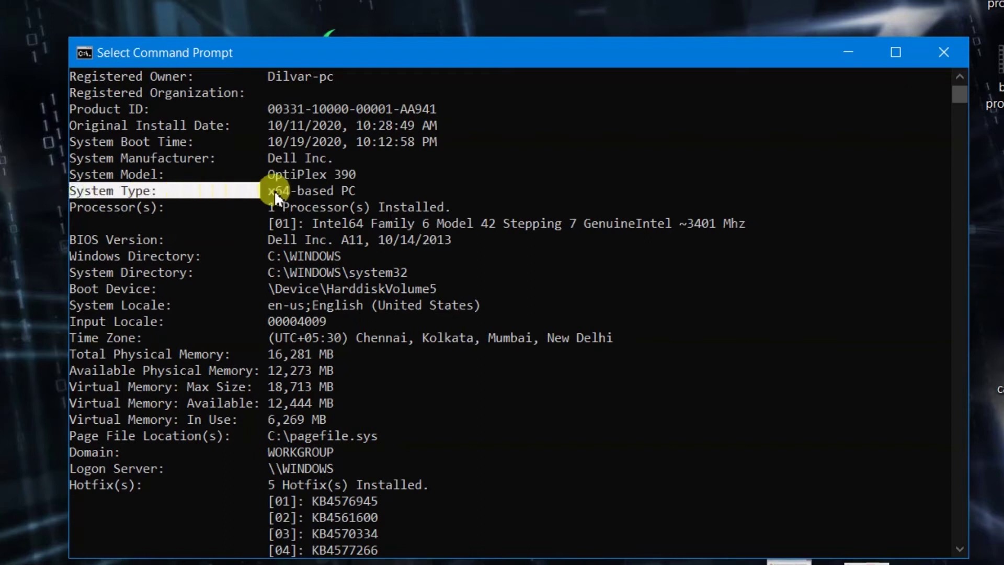
Close Command Prompt and refresh the desktop.
{"action": "left_click", "coordinate": [947, 48]}
{"action": "right_click", "coordinate": [397, 112]}
{"action": "left_click", "coordinate": [454, 175]}
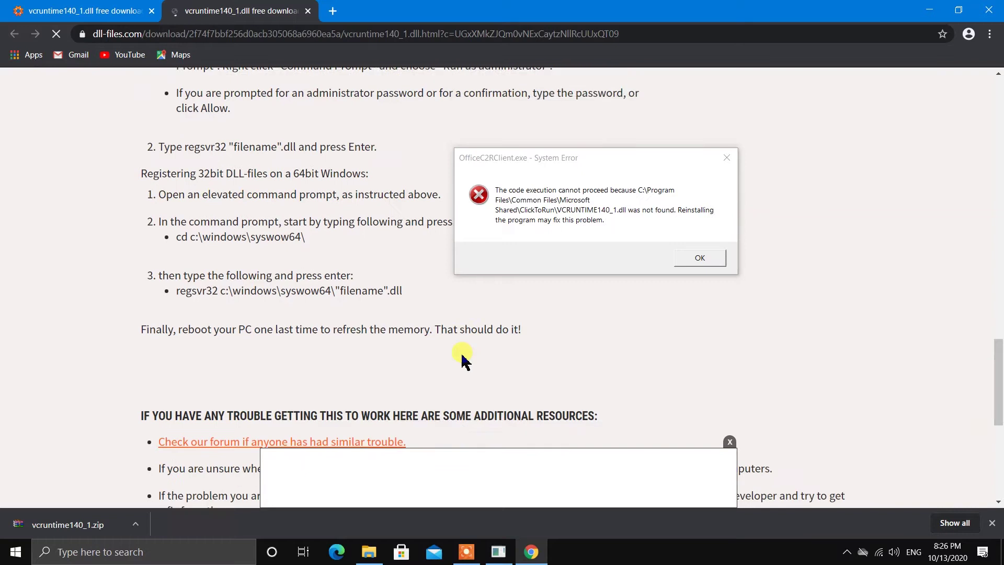
Show the downloaded vcruntime140_1.zip in its folder and extract it to a vcruntime140_1 folder.
{"action": "scroll", "coordinate": [418, 355], "scroll_direction": "down", "scroll_amount": 4}
{"action": "right_click", "coordinate": [116, 525]}
{"action": "left_click", "coordinate": [151, 489]}
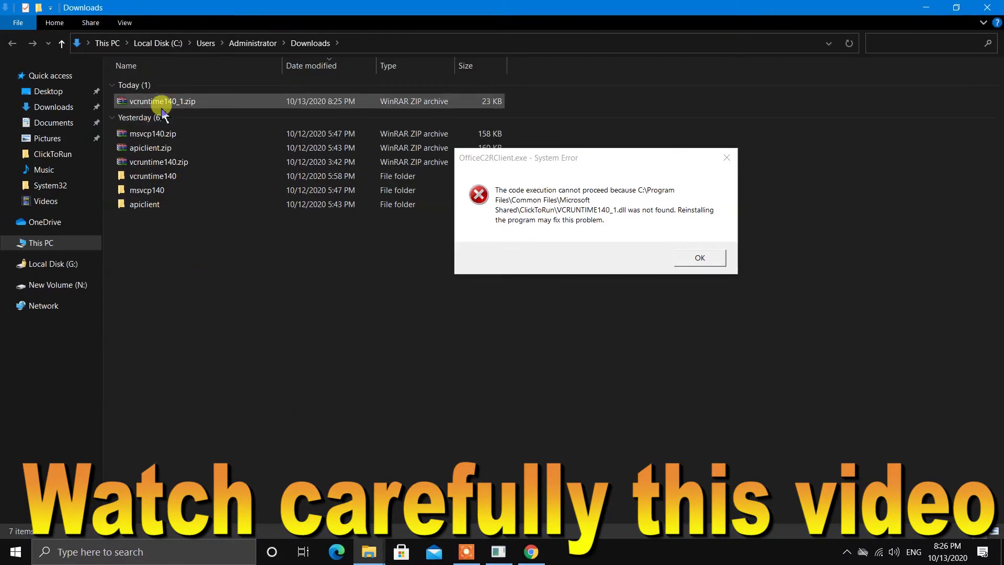
{"action": "left_click", "coordinate": [165, 102]}
{"action": "right_click", "coordinate": [166, 104]}
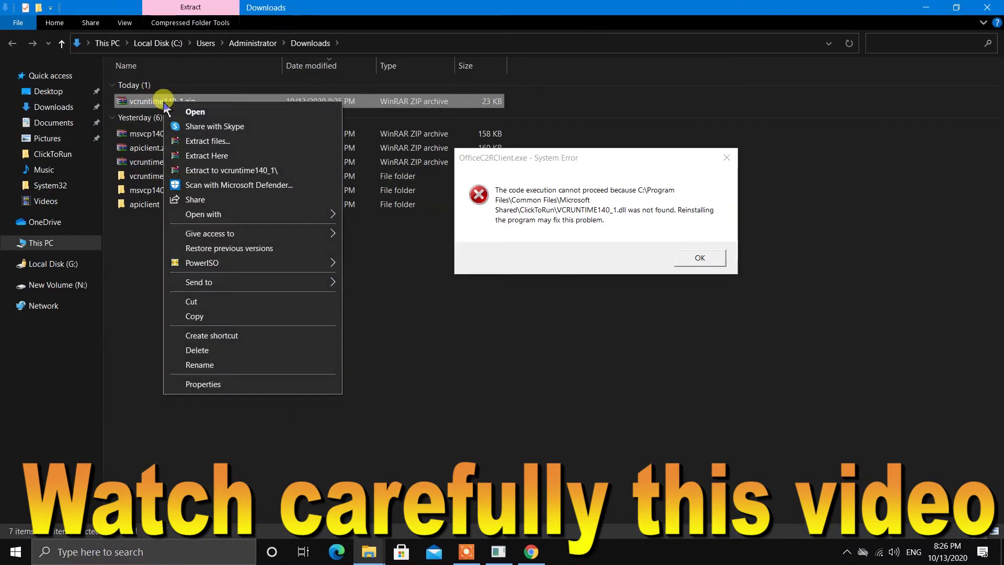
{"action": "left_click", "coordinate": [230, 171]}
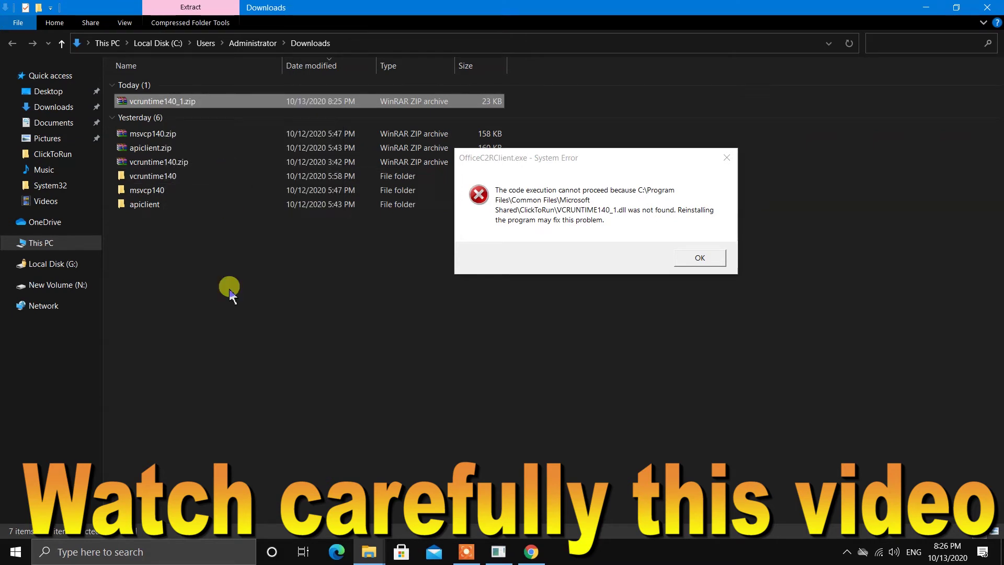
Copy README.txt and vcruntime140_1.dll from the extracted vcruntime140_1 folder.
{"action": "double_click", "coordinate": [157, 116]}
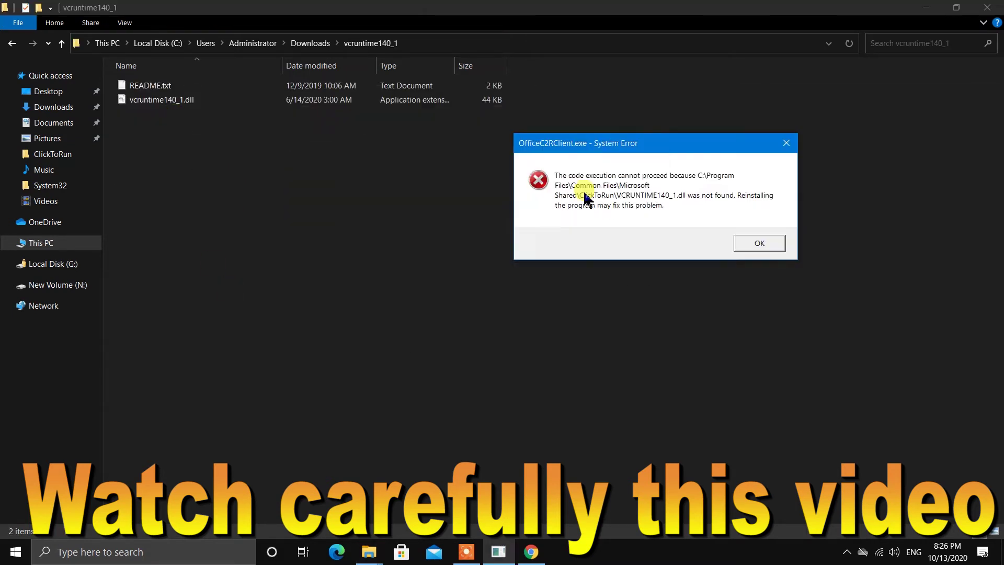
{"action": "left_click", "coordinate": [242, 204]}
{"action": "left_click_drag", "start_coordinate": [201, 209], "coordinate": [181, 87]}
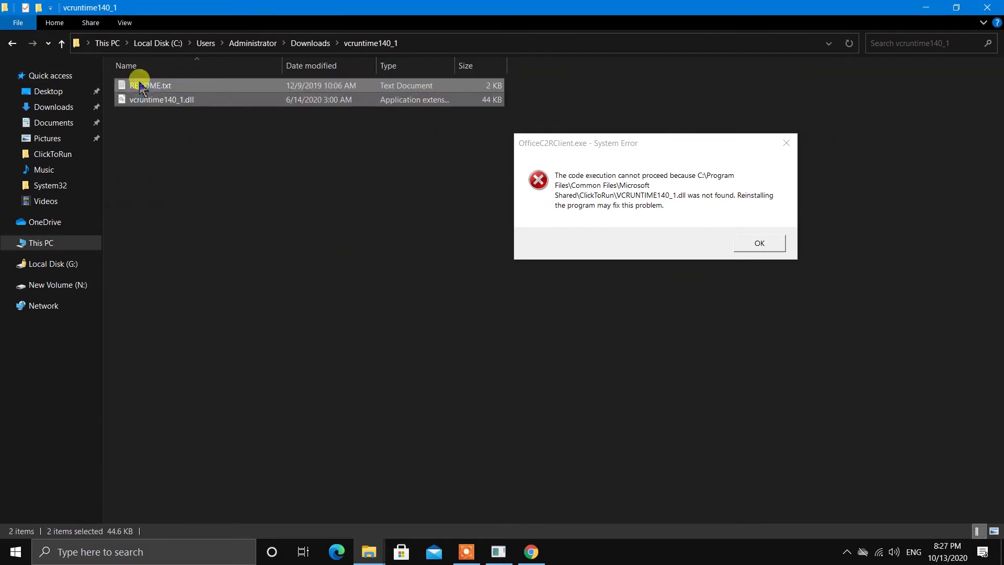
{"action": "right_click", "coordinate": [156, 100]}
{"action": "left_click", "coordinate": [189, 299]}
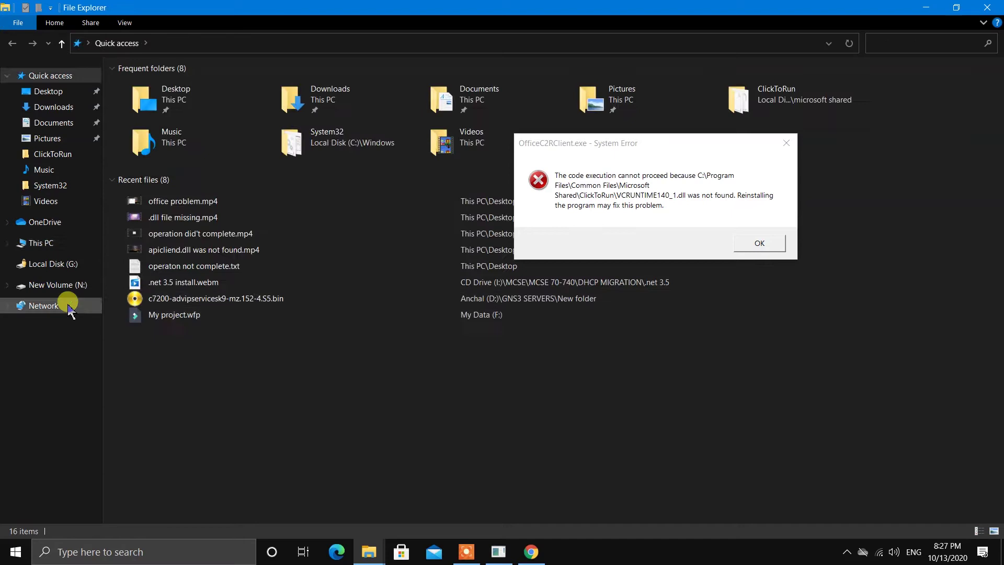
Paste both files into C:\Program Files\Common Files\microsoft shared\ClickToRun, replacing README.txt.
{"action": "left_click", "coordinate": [41, 242]}
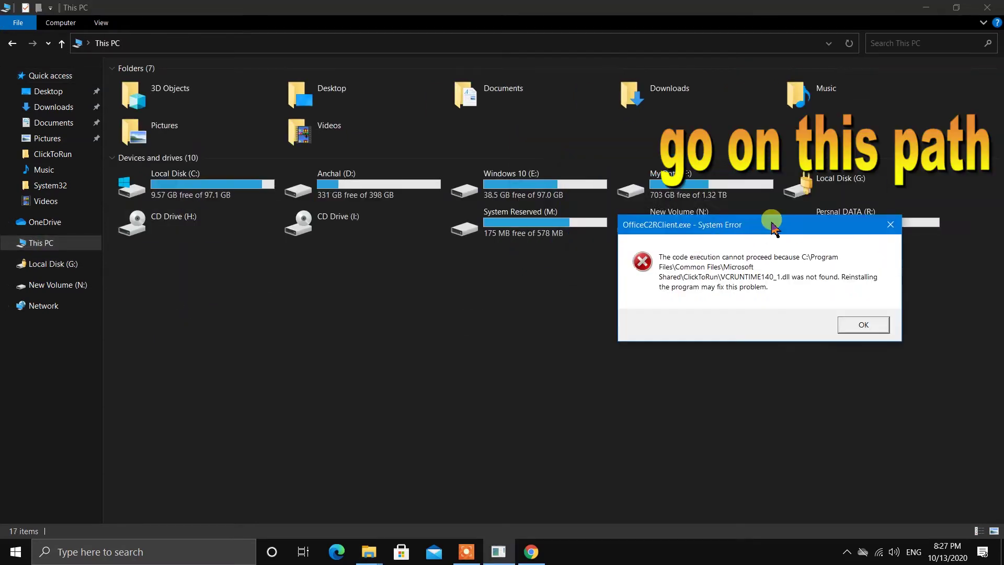
{"action": "double_click", "coordinate": [176, 178]}
{"action": "double_click", "coordinate": [157, 85]}
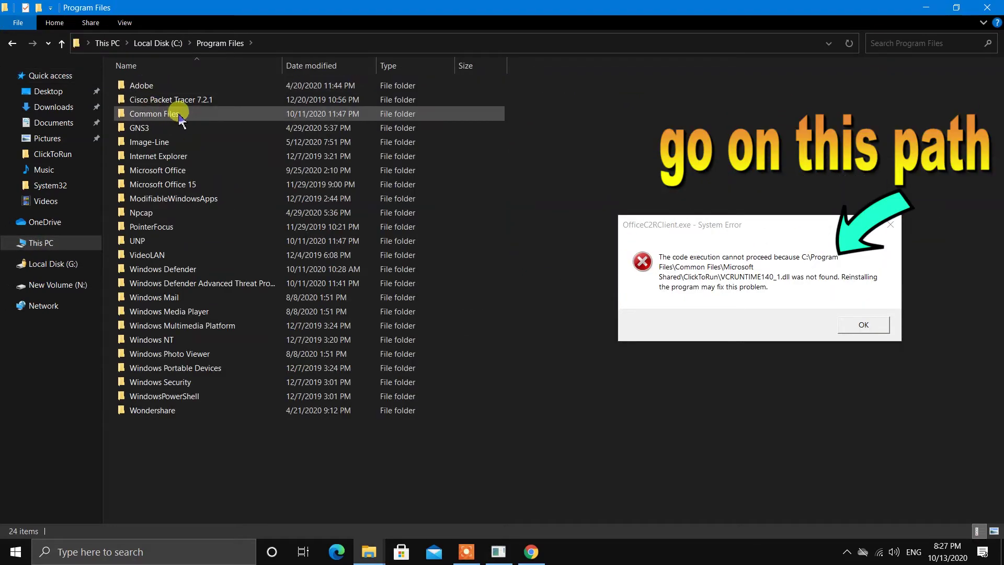
{"action": "double_click", "coordinate": [180, 116]}
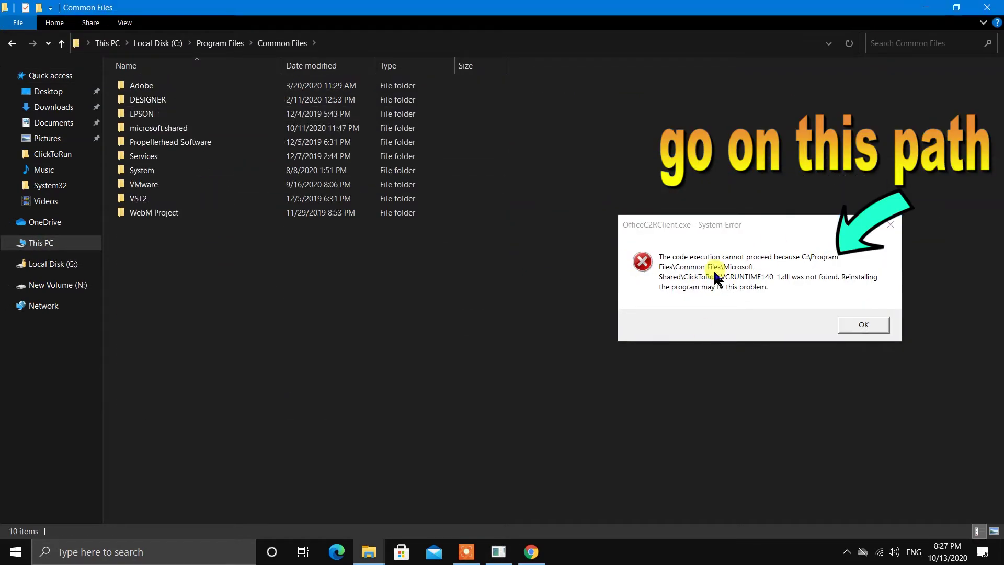
{"action": "double_click", "coordinate": [175, 130]}
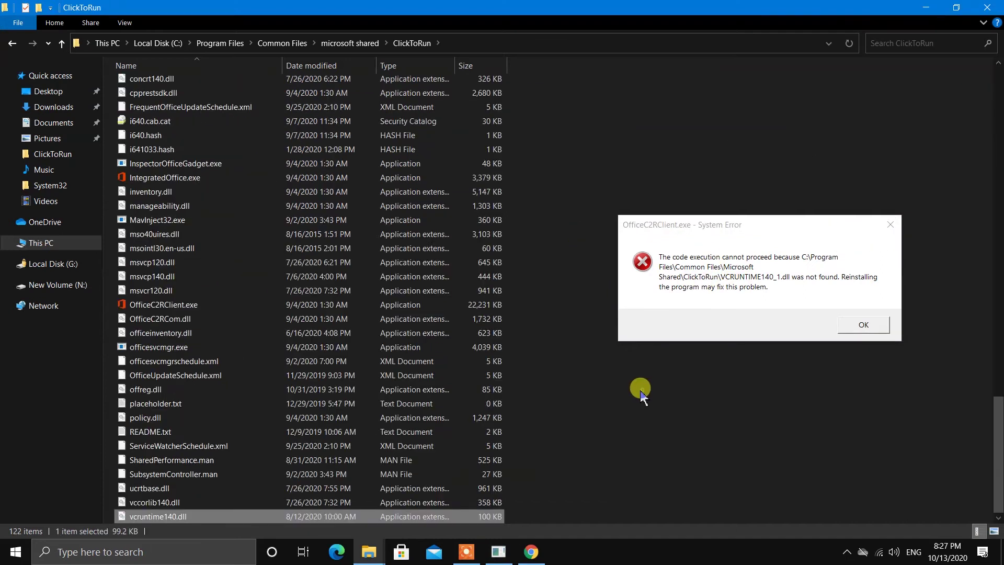
{"action": "right_click", "coordinate": [578, 339]}
{"action": "left_click", "coordinate": [608, 430]}
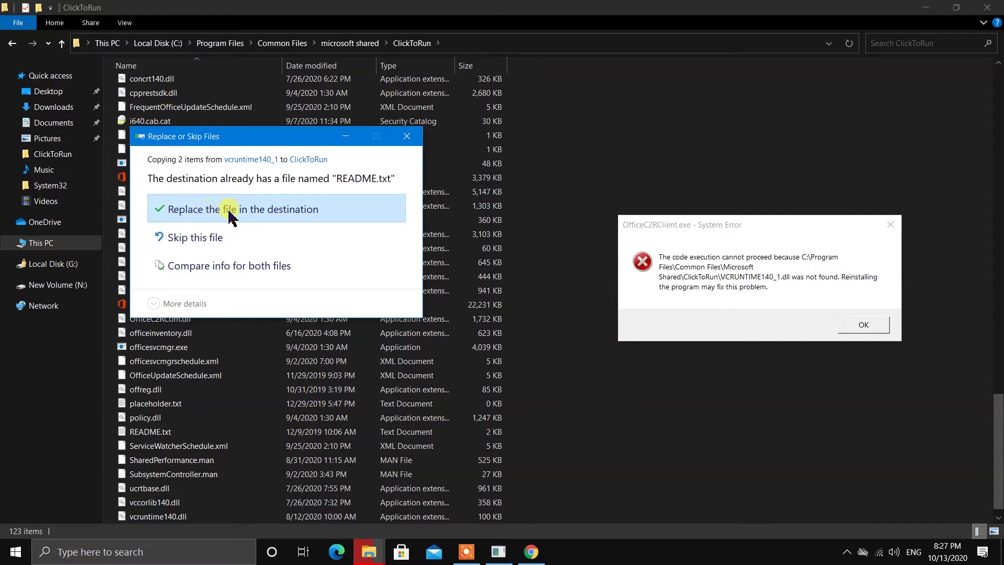
{"action": "left_click", "coordinate": [243, 209]}
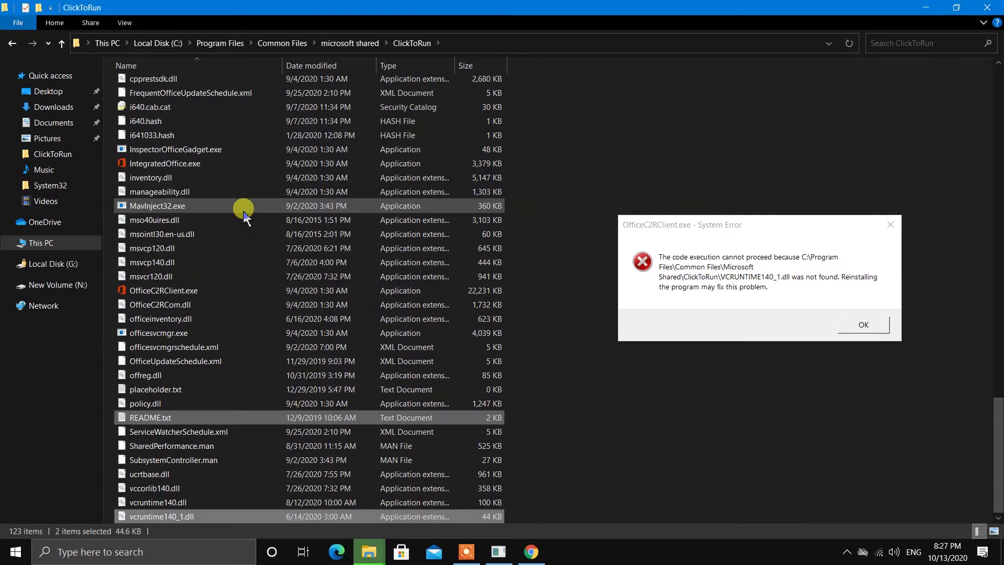
Search Google for 'vcruntime140.dll download', zoom in, and open the DLL-files.com vcruntime140.dll page.
{"action": "left_click", "coordinate": [387, 275]}
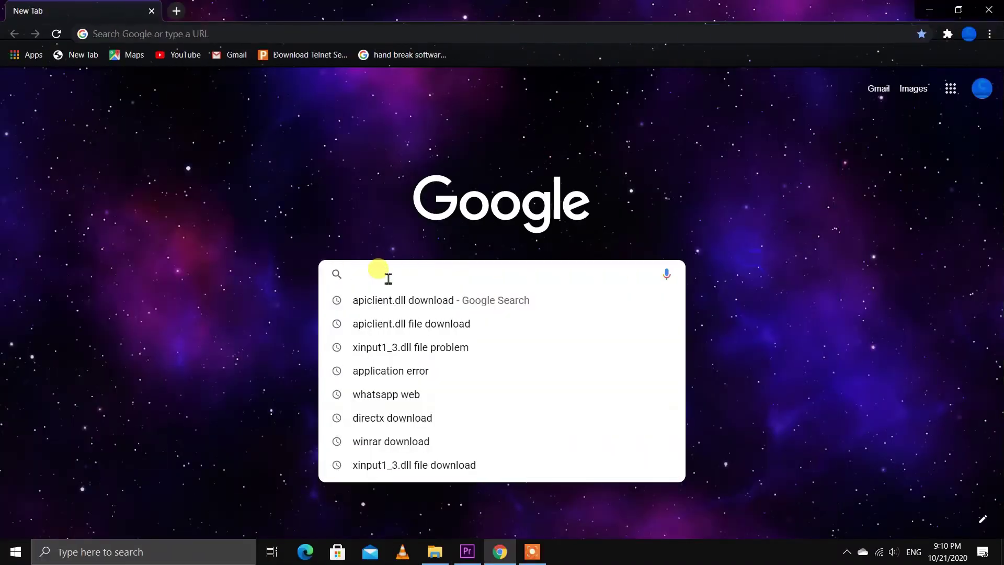
{"action": "type", "text": "vcrun"}
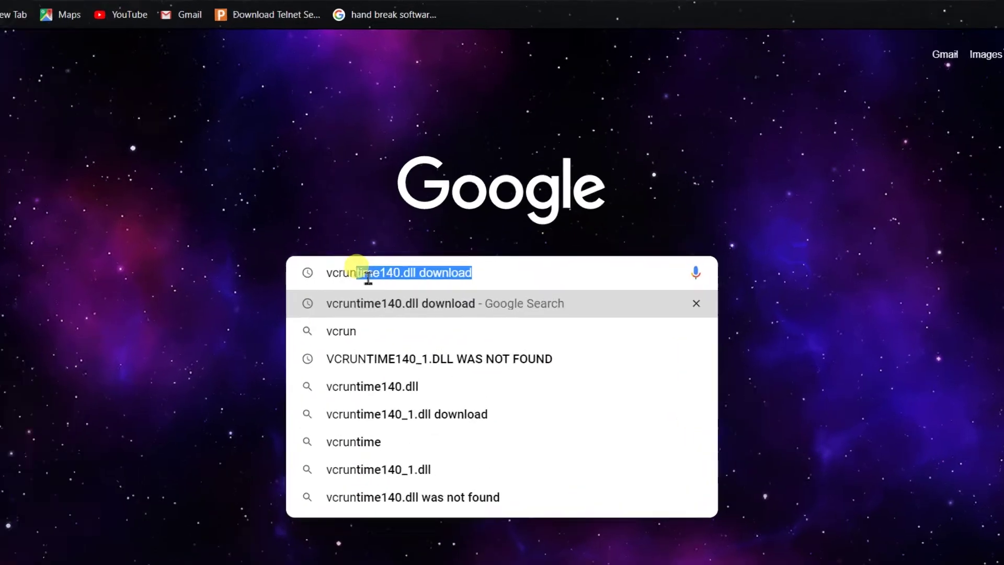
{"action": "key", "text": "Return"}
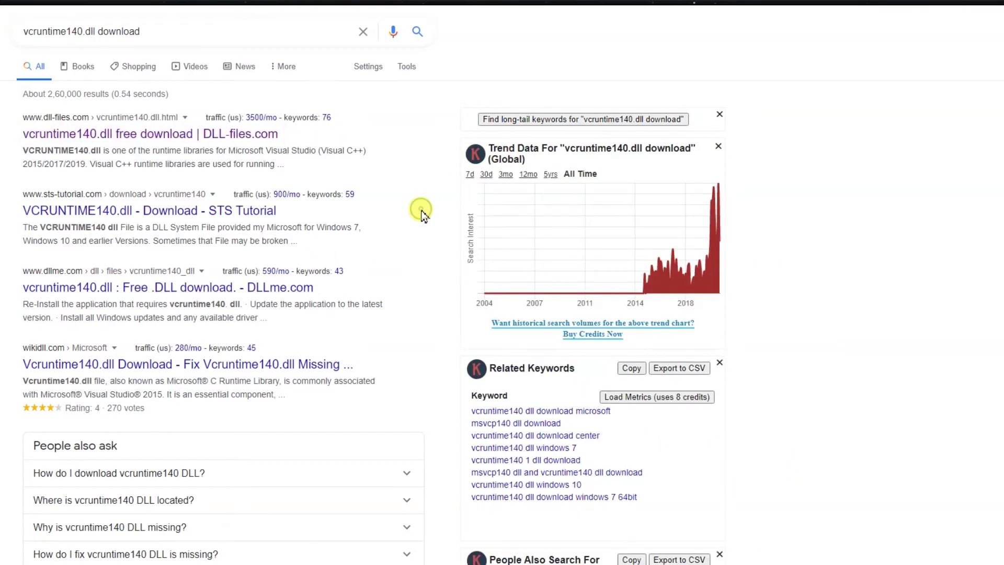
{"action": "key", "text": "ctrl+plus"}
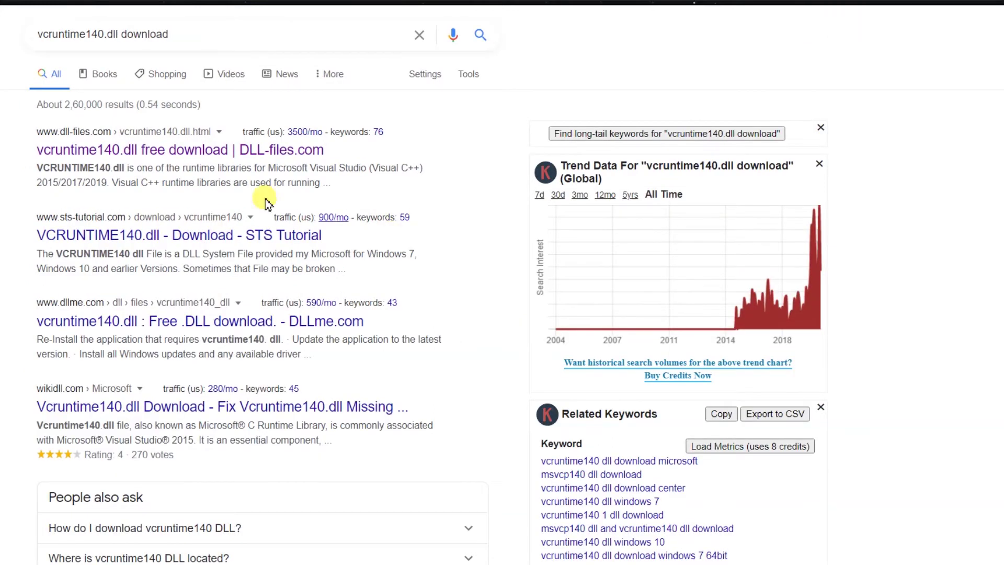
{"action": "left_click_drag", "start_coordinate": [36, 131], "coordinate": [332, 150]}
{"action": "left_click", "coordinate": [164, 150]}
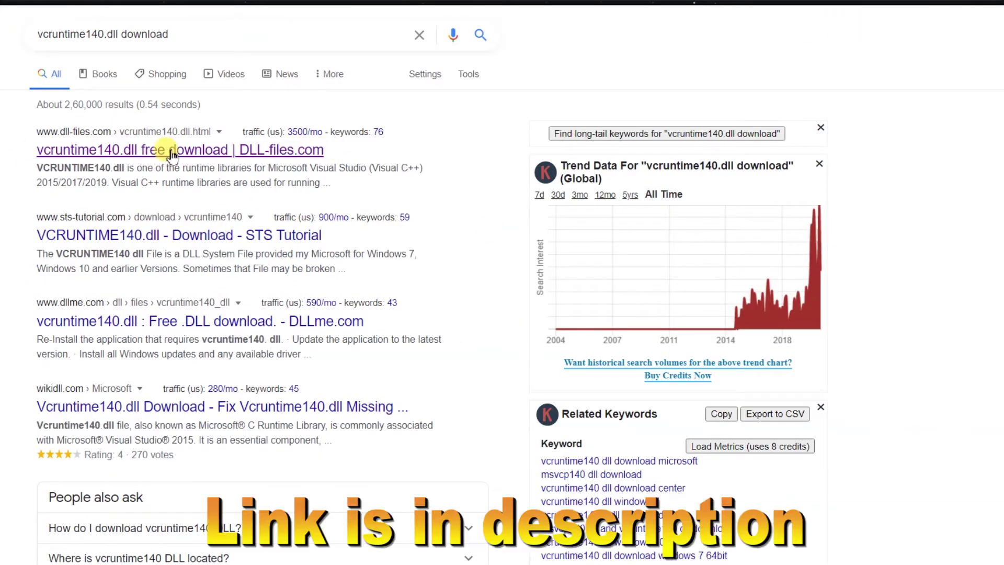
{"action": "scroll", "coordinate": [167, 295], "scroll_direction": "down", "scroll_amount": 20}
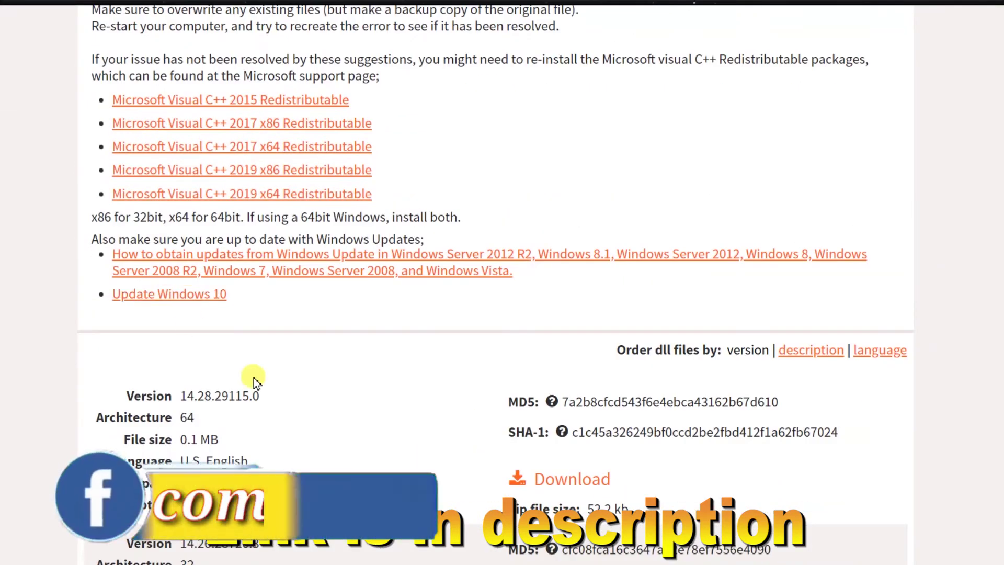
Review the architecture details of the listed vcruntime140.dll versions.
{"action": "scroll", "coordinate": [251, 376], "scroll_direction": "down", "scroll_amount": 3}
{"action": "left_click_drag", "start_coordinate": [112, 211], "coordinate": [320, 257]}
{"action": "left_click", "coordinate": [258, 302]}
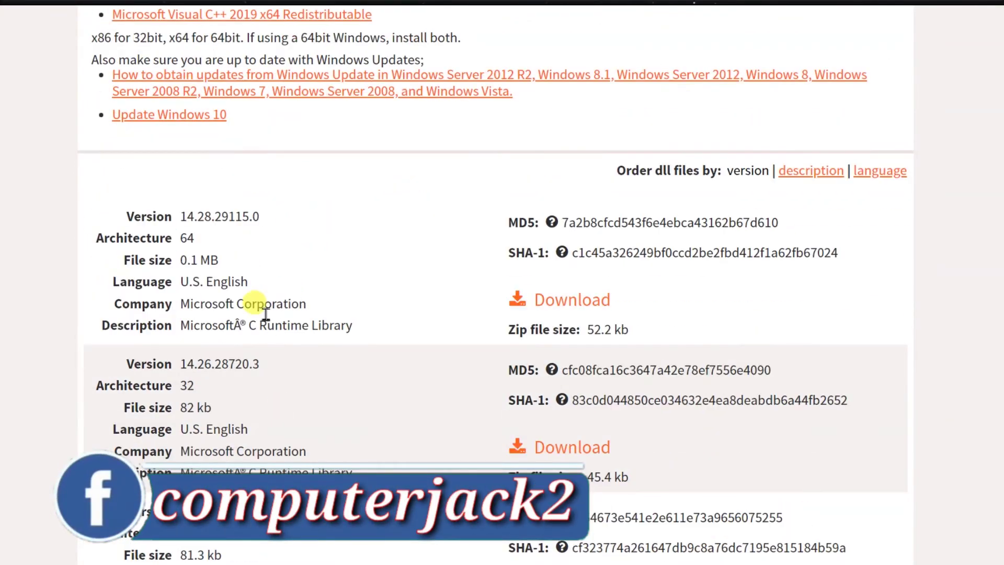
{"action": "left_click_drag", "start_coordinate": [213, 262], "coordinate": [123, 234]}
{"action": "left_click", "coordinate": [213, 399]}
{"action": "left_click_drag", "start_coordinate": [213, 399], "coordinate": [83, 385]}
{"action": "left_click", "coordinate": [246, 386]}
Confirm the 64-bit system type, then download version 14.28.29115.0 and save vcruntime140.zip.
{"action": "key", "text": "super"}
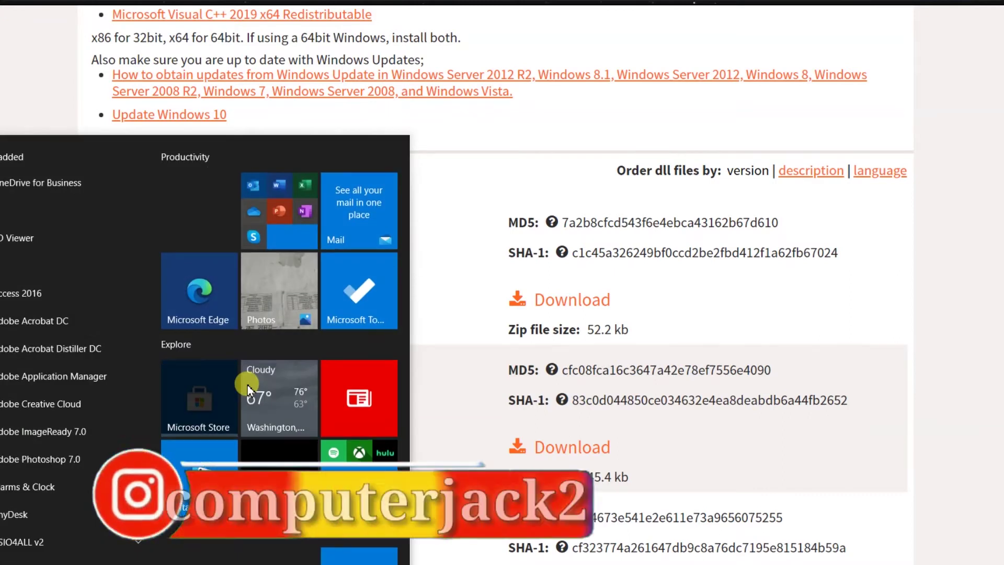
{"action": "type", "text": "this pc"}
{"action": "right_click", "coordinate": [73, 229]}
{"action": "left_click", "coordinate": [126, 367]}
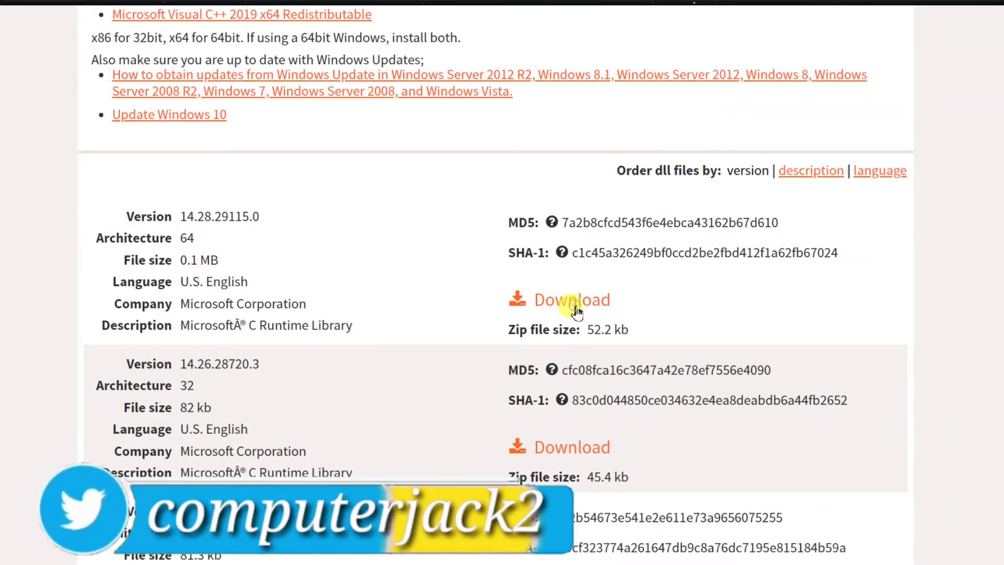
{"action": "left_click", "coordinate": [575, 309]}
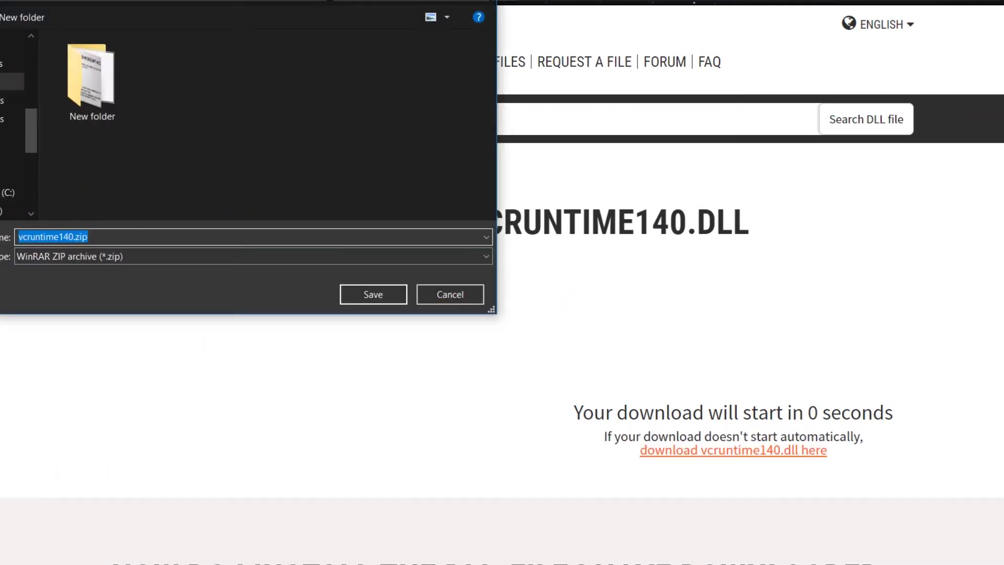
{"action": "left_click", "coordinate": [377, 294]}
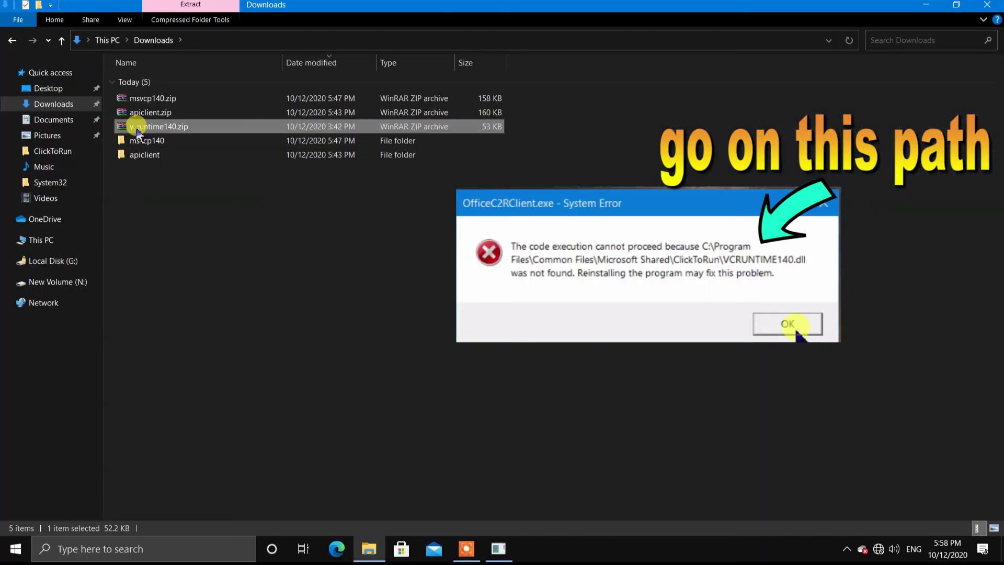
Extract vcruntime140.zip and copy its README.txt and vcruntime140.dll.
{"action": "right_click", "coordinate": [137, 131]}
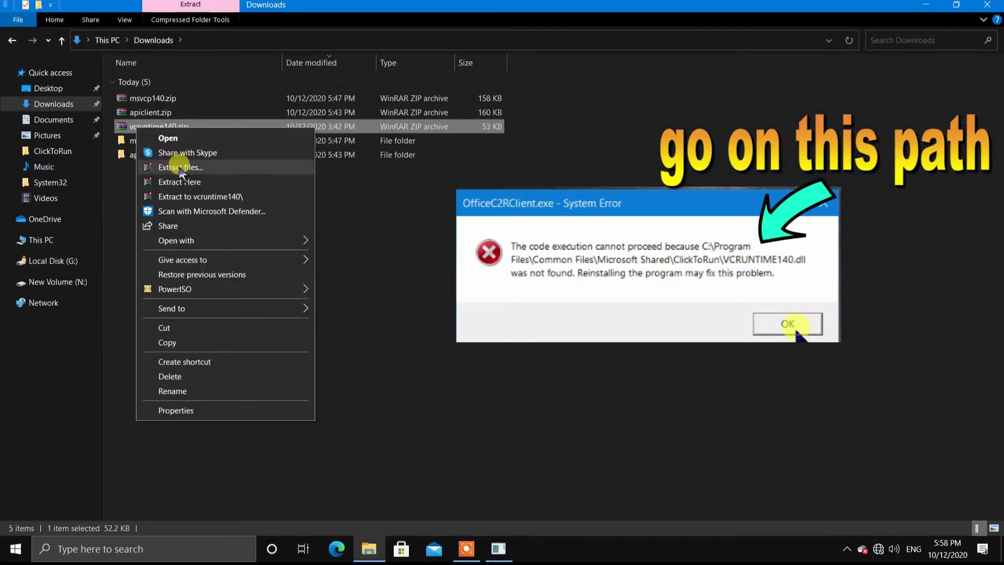
{"action": "left_click", "coordinate": [189, 196]}
{"action": "double_click", "coordinate": [150, 168]}
{"action": "left_click", "coordinate": [157, 83]}
{"action": "left_click", "coordinate": [156, 97], "text": "shift"}
{"action": "right_click", "coordinate": [166, 98]}
{"action": "left_click", "coordinate": [197, 303]}
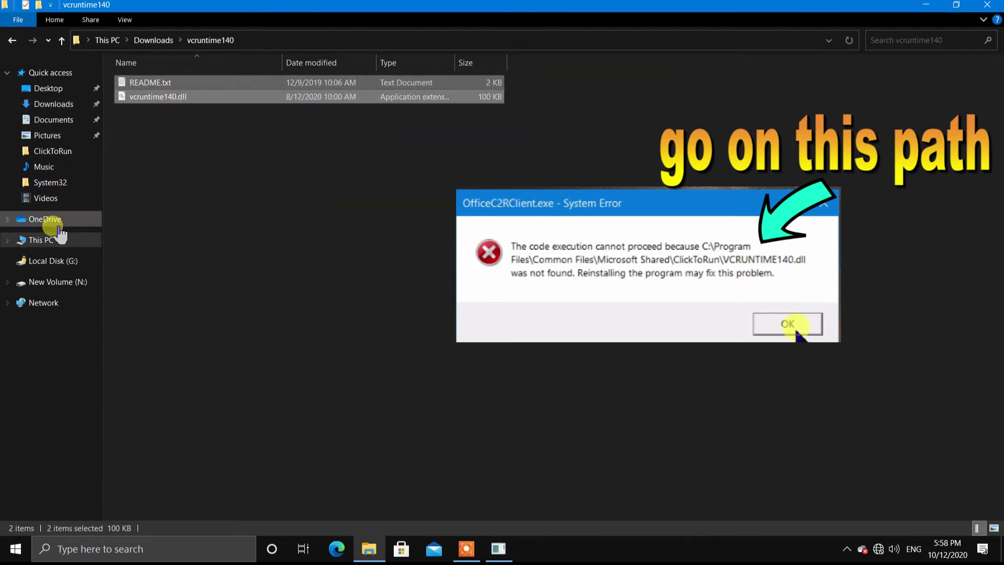
Paste both files into C:\Program Files\Common Files\microsoft shared\ClickToRun, replacing them and retrying past the in-use prompt.
{"action": "left_click", "coordinate": [41, 240]}
{"action": "double_click", "coordinate": [157, 194]}
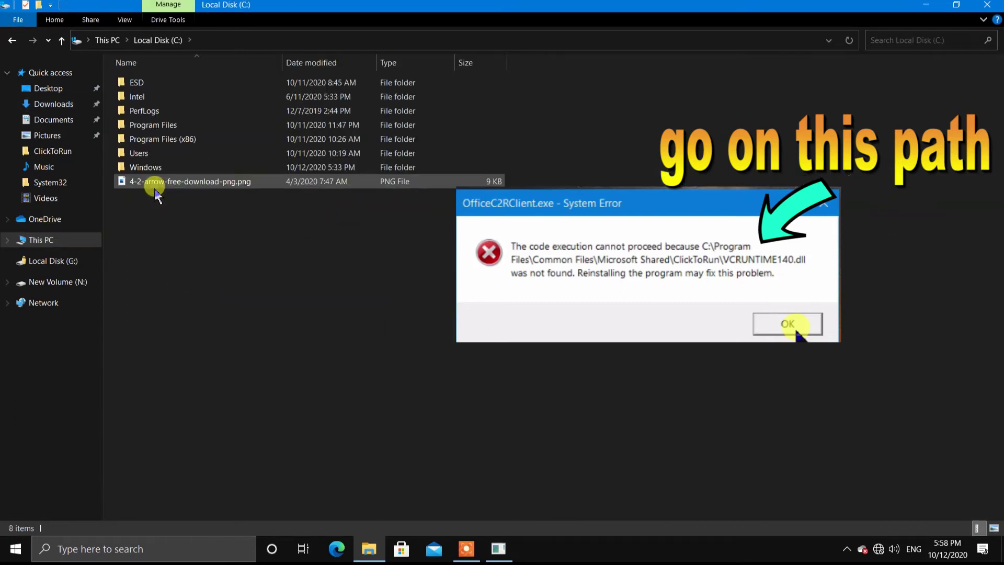
{"action": "double_click", "coordinate": [198, 124]}
{"action": "double_click", "coordinate": [154, 111]}
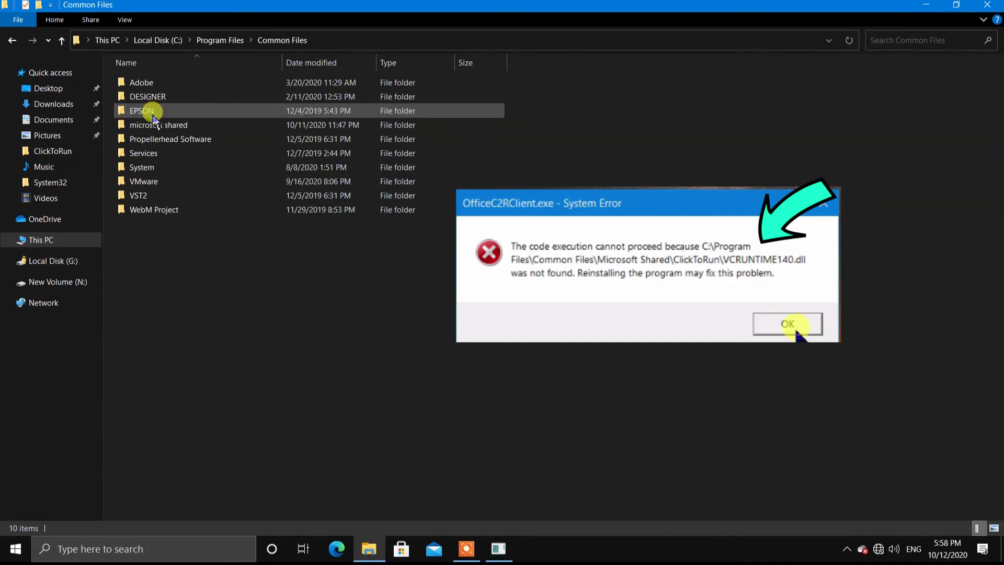
{"action": "double_click", "coordinate": [150, 128]}
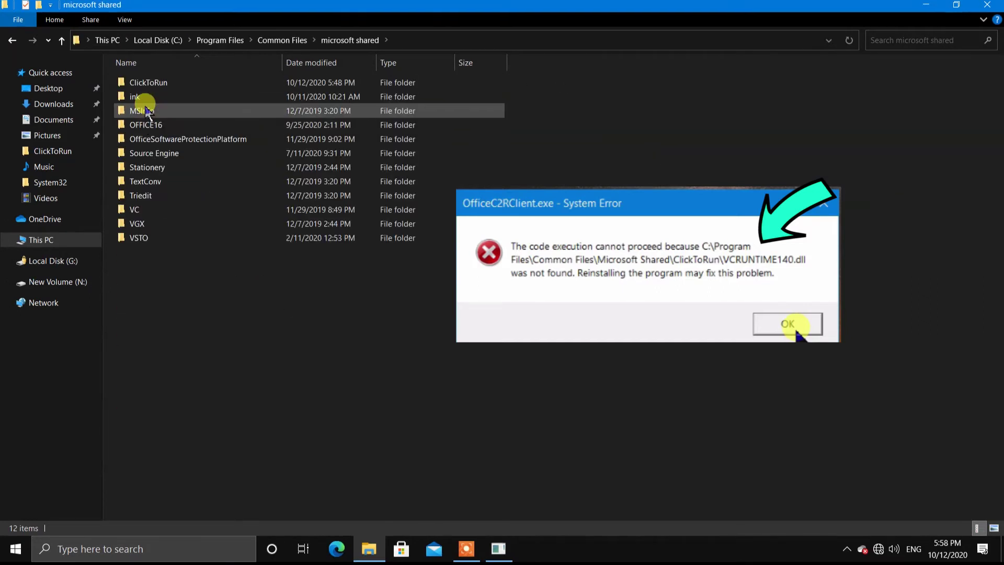
{"action": "double_click", "coordinate": [181, 86]}
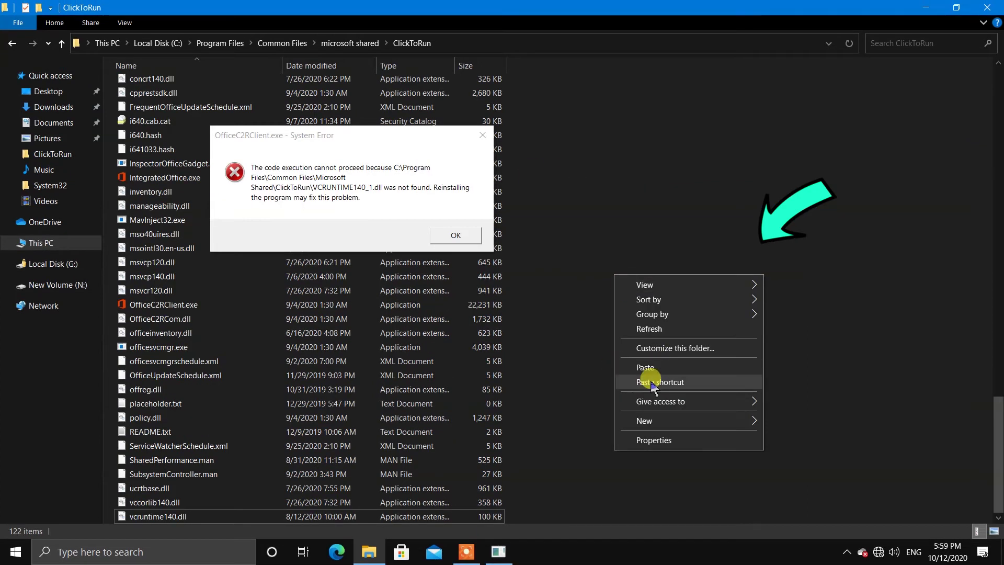
{"action": "left_click", "coordinate": [646, 367]}
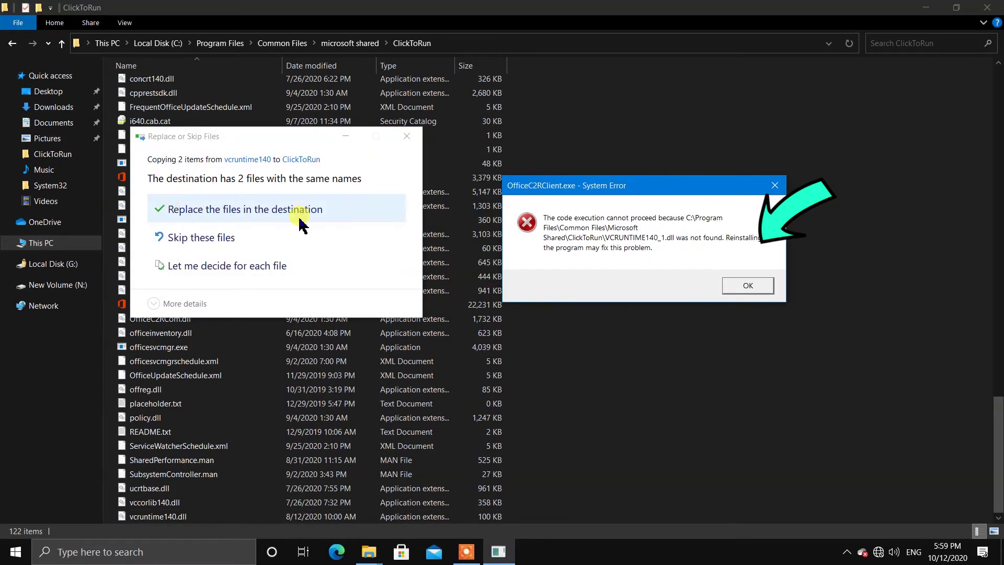
{"action": "left_click", "coordinate": [287, 212]}
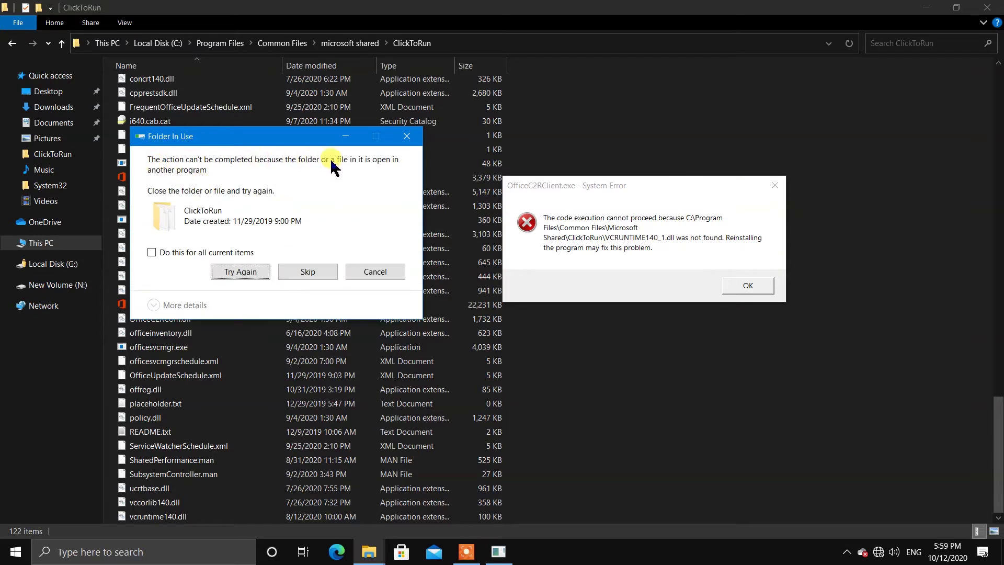
{"action": "left_click", "coordinate": [749, 286]}
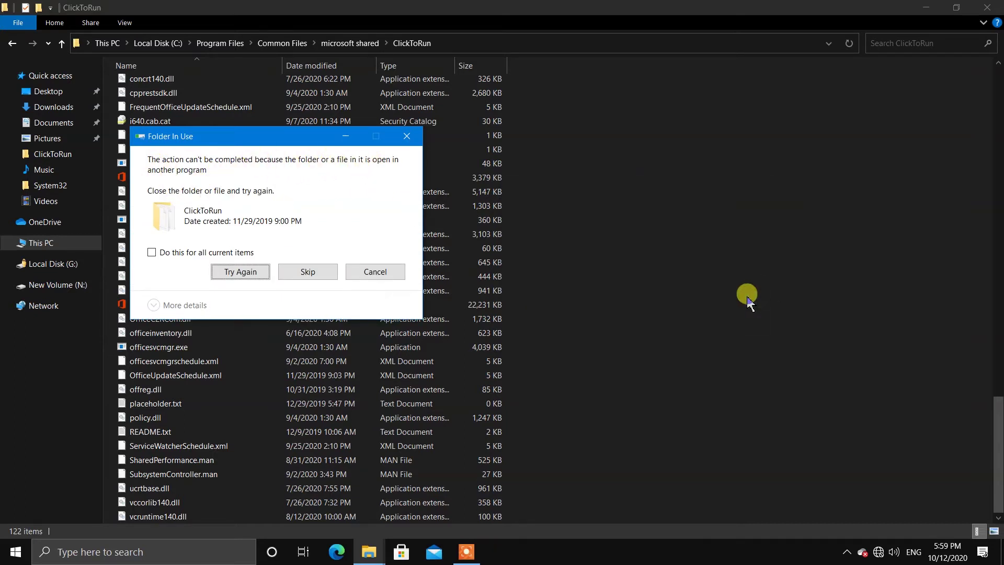
{"action": "left_click", "coordinate": [240, 271]}
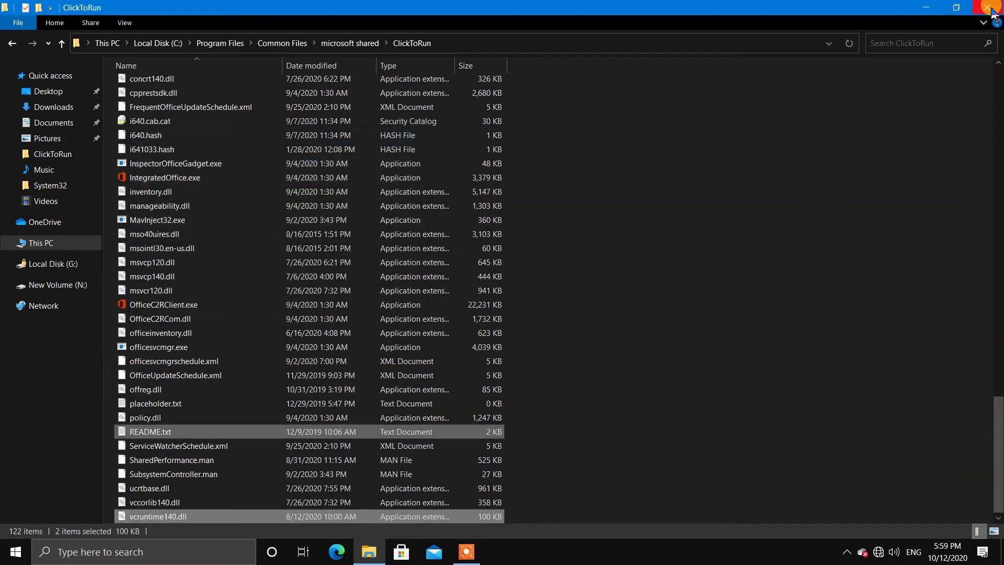
{"action": "left_click", "coordinate": [992, 10]}
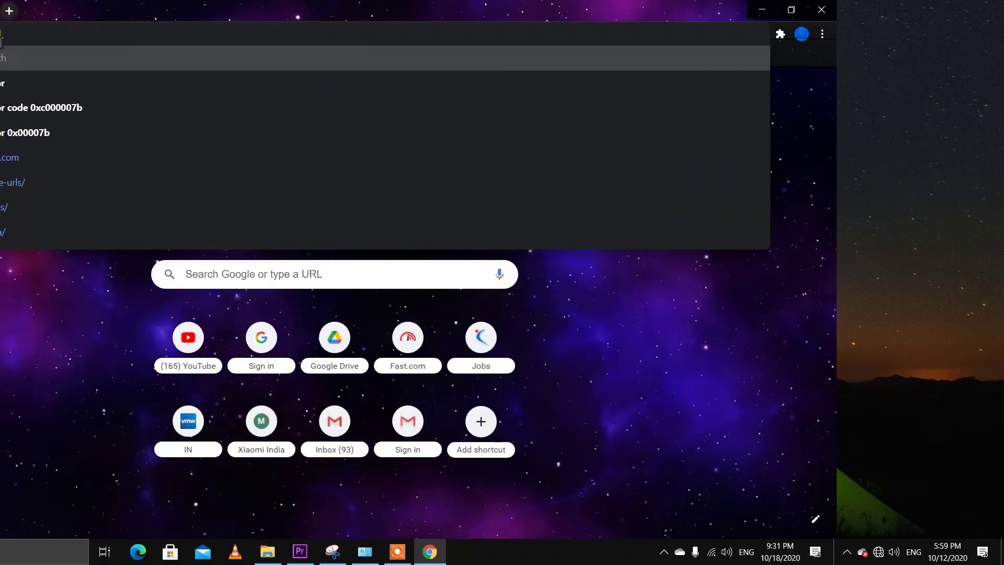
Search Google for 'apiclient.dll download' and open the DLL-files.com apiclient.dll page.
{"action": "type", "text": "iclient.dll"}
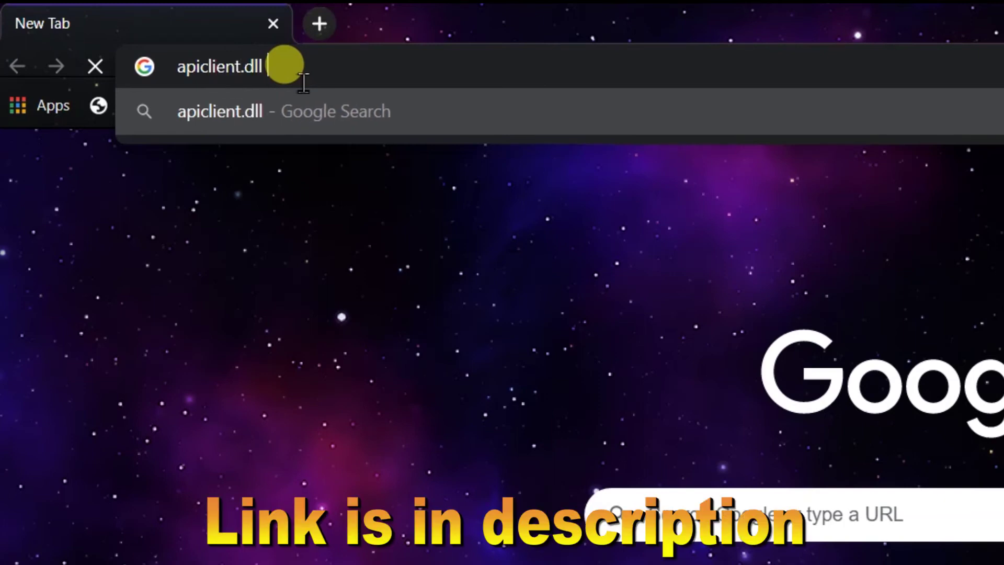
{"action": "type", "text": "down"}
{"action": "key", "text": "Return"}
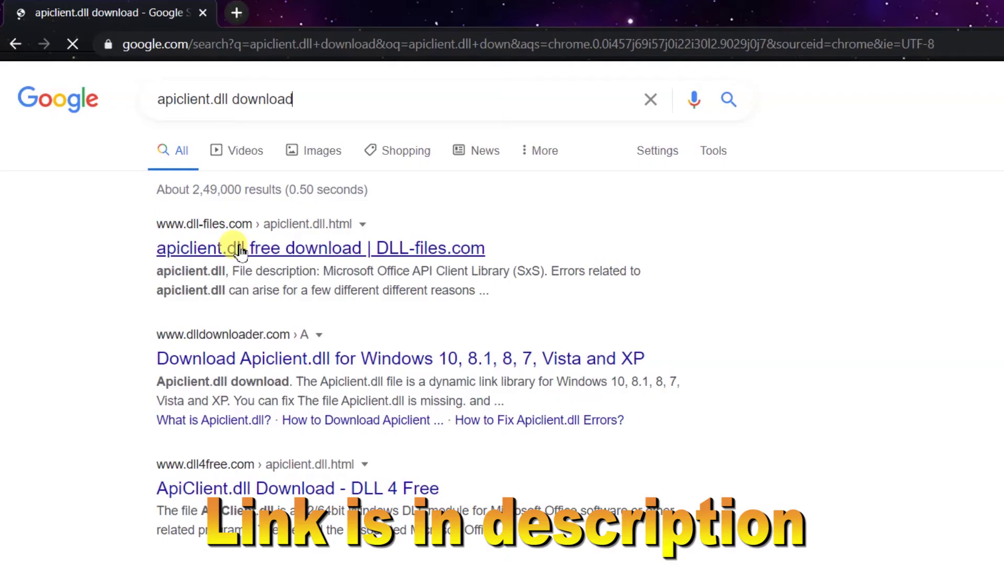
{"action": "left_click", "coordinate": [251, 249]}
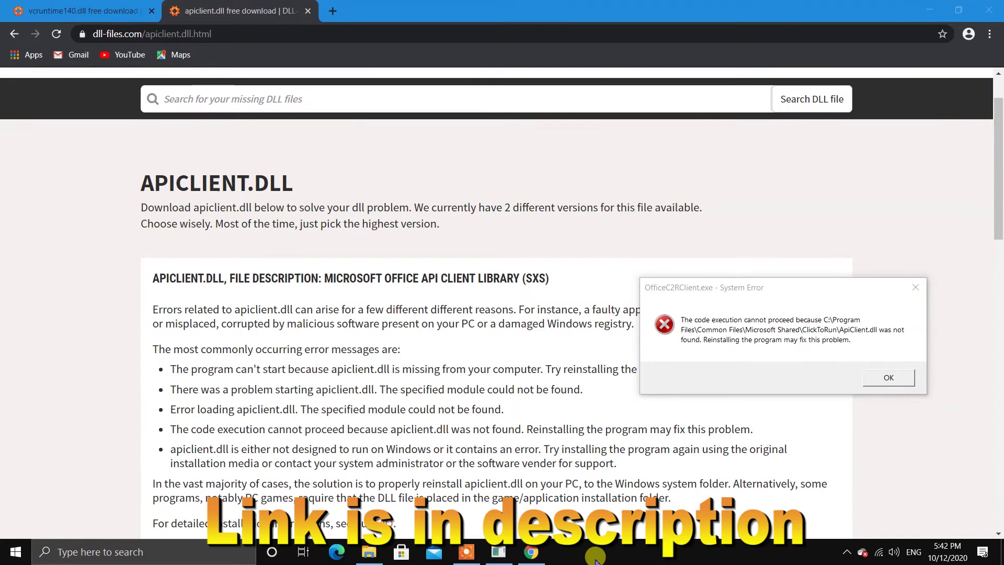
Download apiclient.dll version 16.0.6925.1018 and show apiclient.zip in the Downloads folder.
{"action": "scroll", "coordinate": [396, 389], "scroll_direction": "down", "scroll_amount": 9}
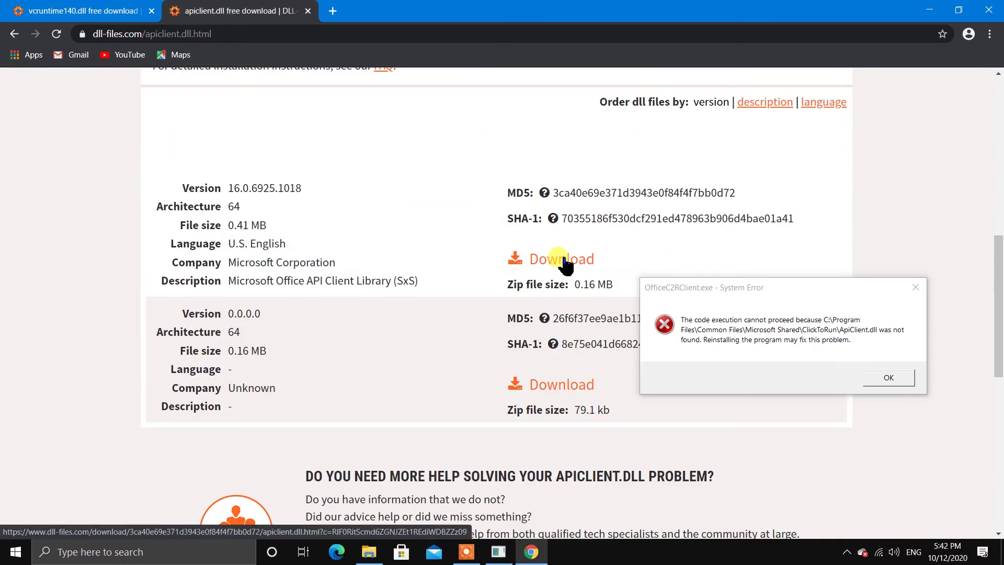
{"action": "left_click", "coordinate": [566, 265]}
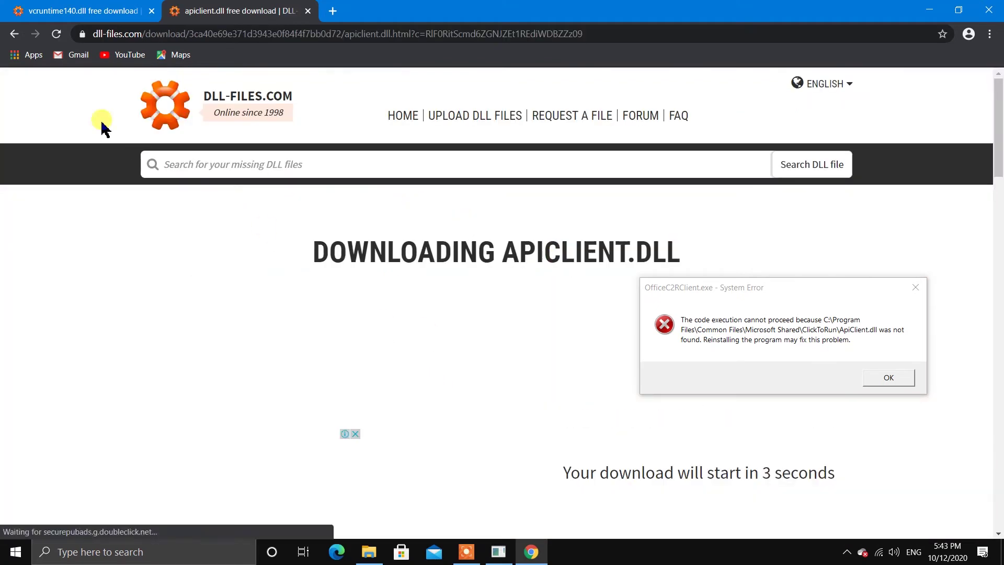
{"action": "scroll", "coordinate": [569, 447], "scroll_direction": "down", "scroll_amount": 6}
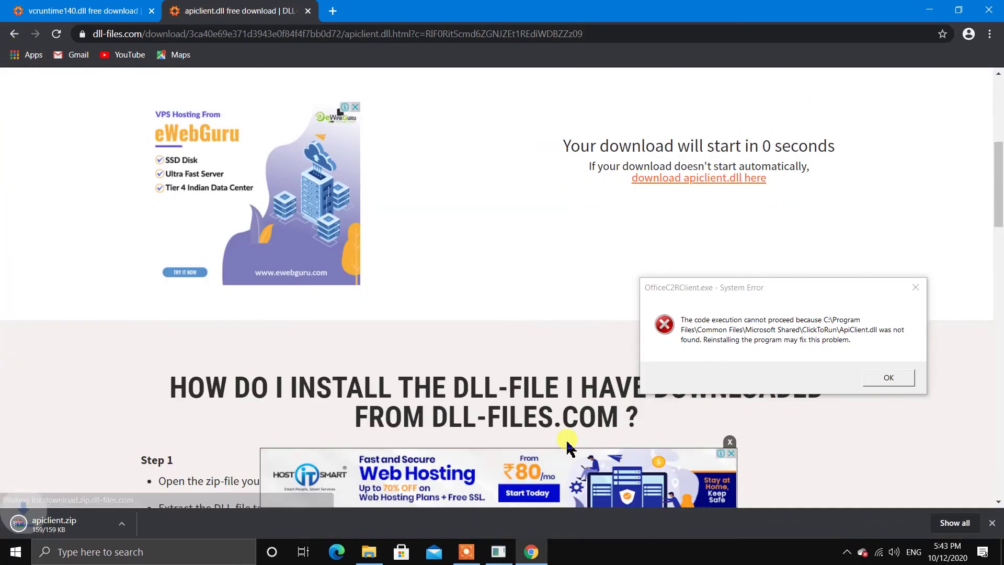
{"action": "left_click", "coordinate": [135, 524]}
{"action": "left_click", "coordinate": [96, 479]}
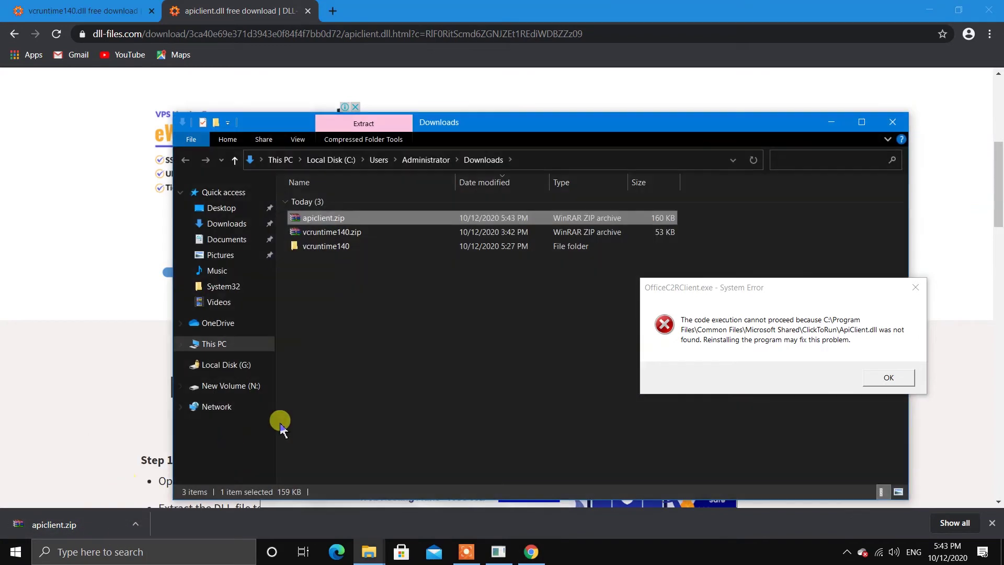
Extract apiclient.zip to an apiclient folder and copy ApiClient.dll and README.txt.
{"action": "right_click", "coordinate": [327, 222]}
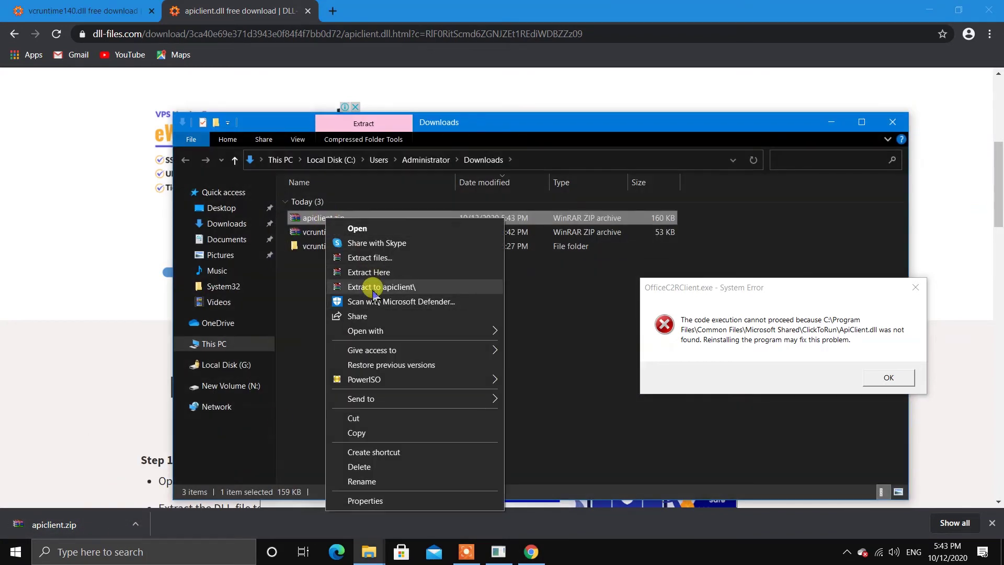
{"action": "left_click", "coordinate": [374, 288]}
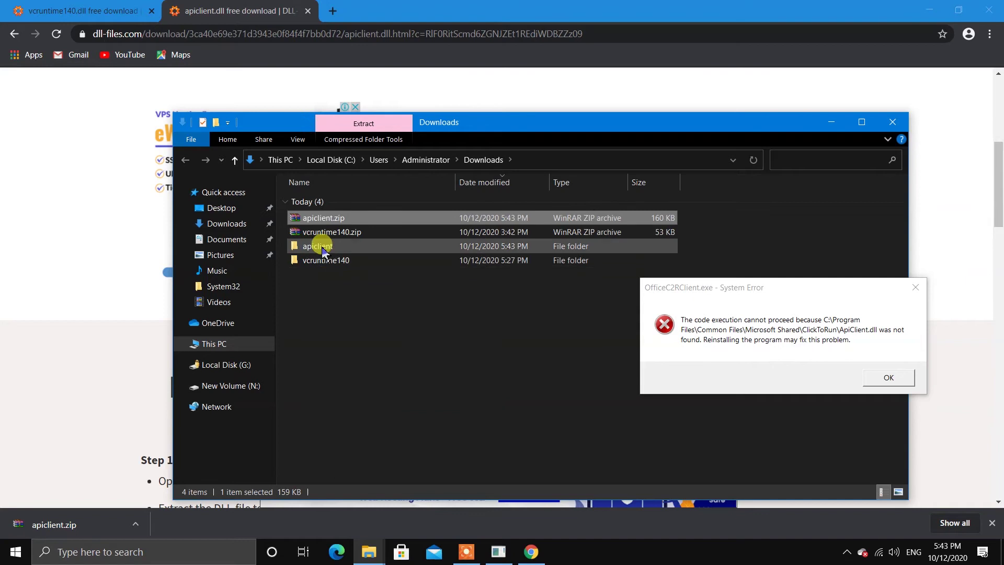
{"action": "double_click", "coordinate": [314, 246]}
{"action": "left_click_drag", "start_coordinate": [325, 275], "coordinate": [332, 209]}
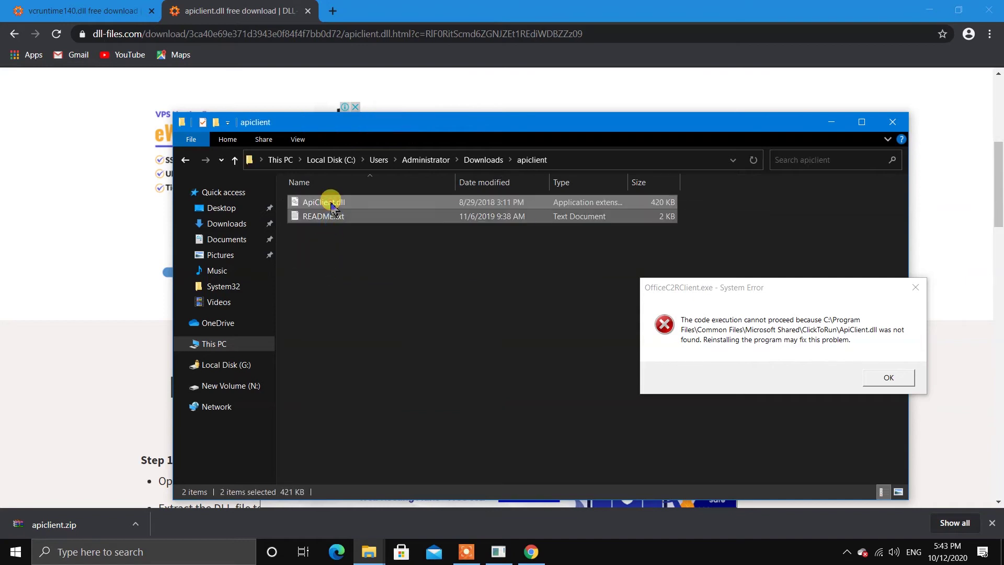
{"action": "right_click", "coordinate": [332, 208]}
{"action": "left_click", "coordinate": [360, 407]}
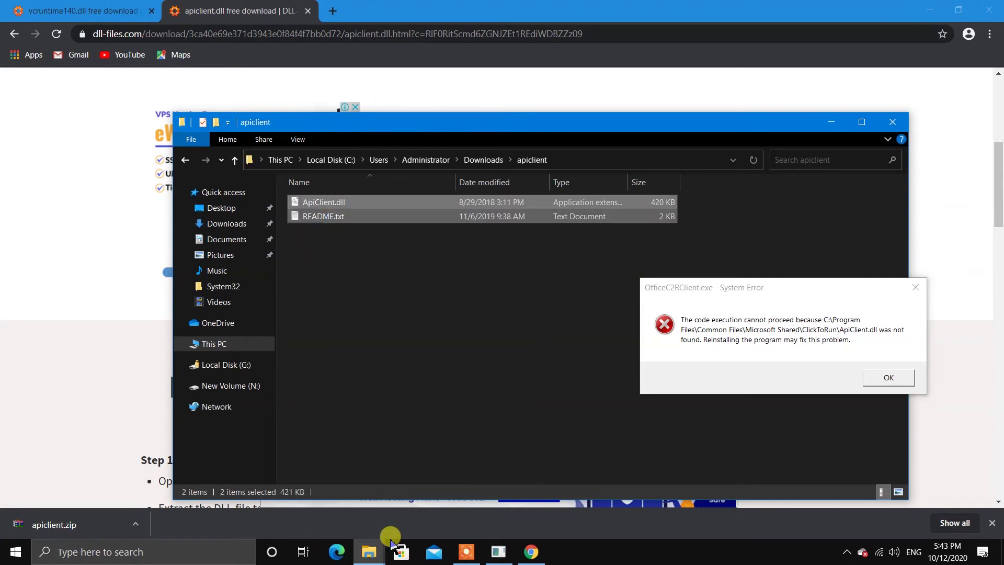
In a new Explorer window, paste both files into C:\Program Files\Common Files\microsoft shared\ClickToRun, replacing README.txt.
{"action": "key", "text": "super+e"}
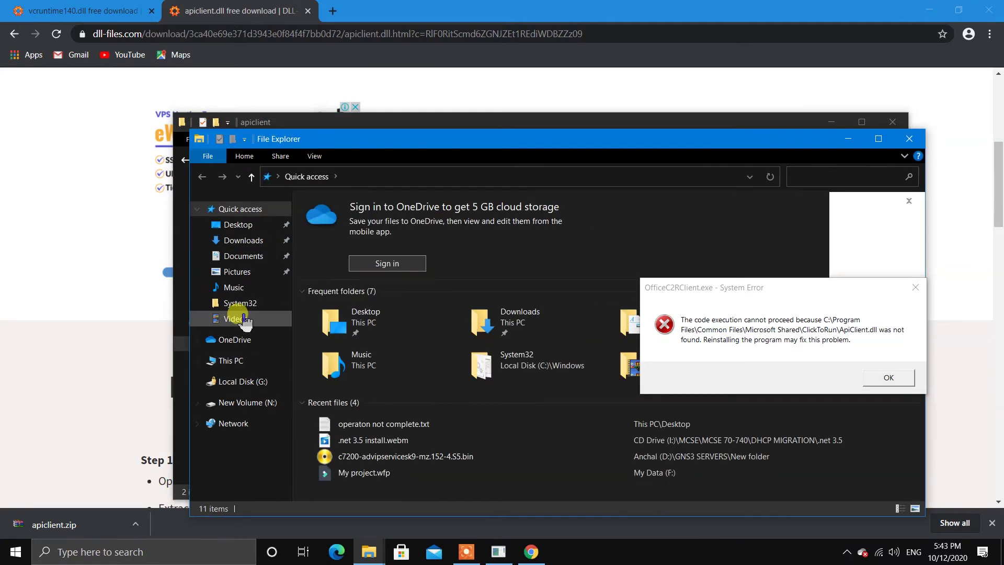
{"action": "left_click", "coordinate": [880, 140]}
{"action": "left_click", "coordinate": [58, 226]}
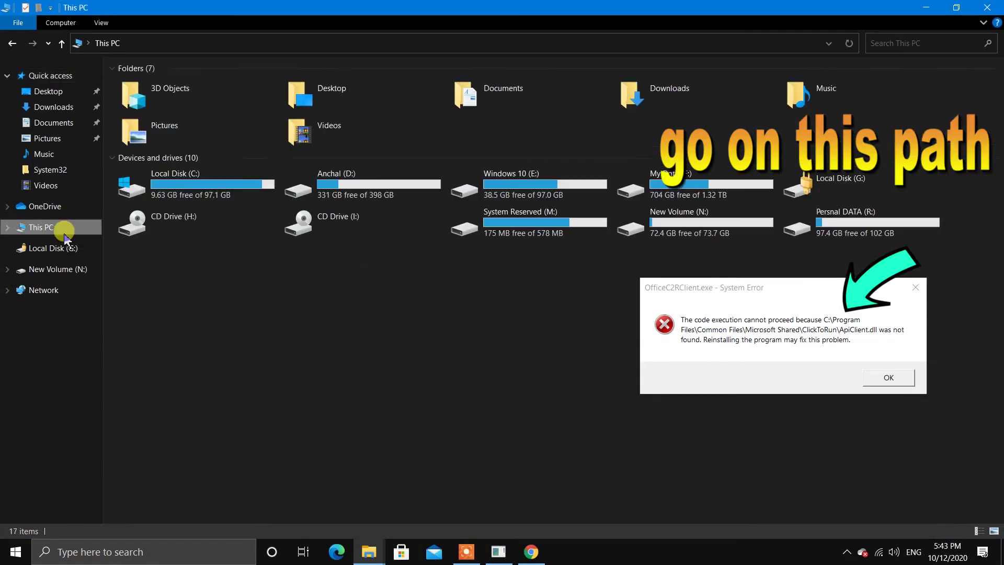
{"action": "double_click", "coordinate": [198, 192]}
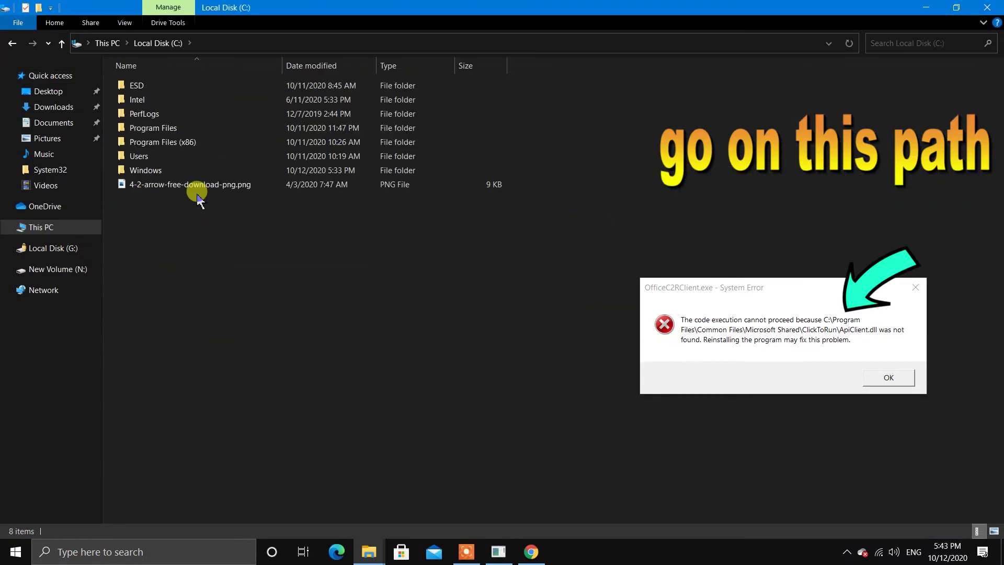
{"action": "double_click", "coordinate": [152, 128]}
{"action": "double_click", "coordinate": [153, 113]}
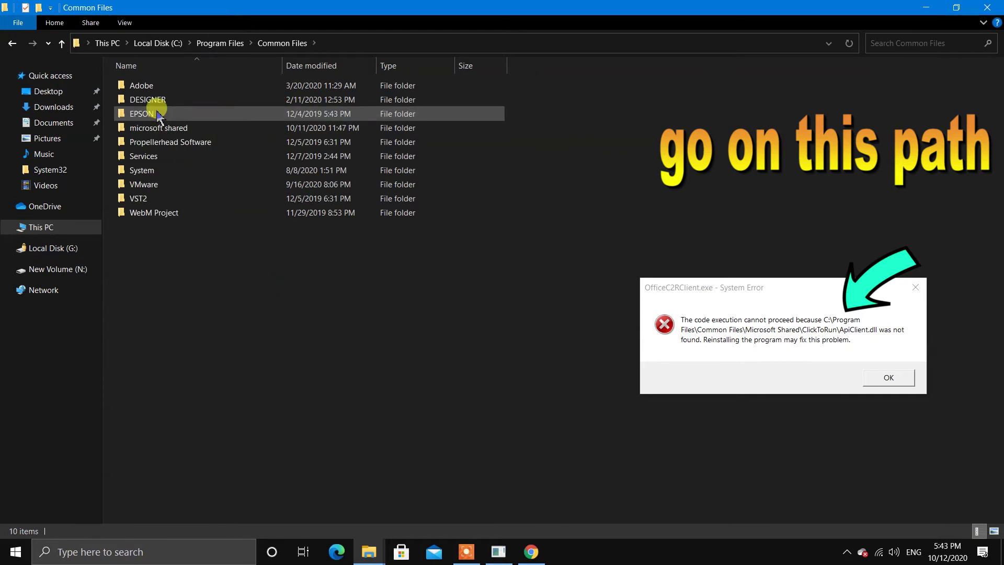
{"action": "double_click", "coordinate": [159, 128]}
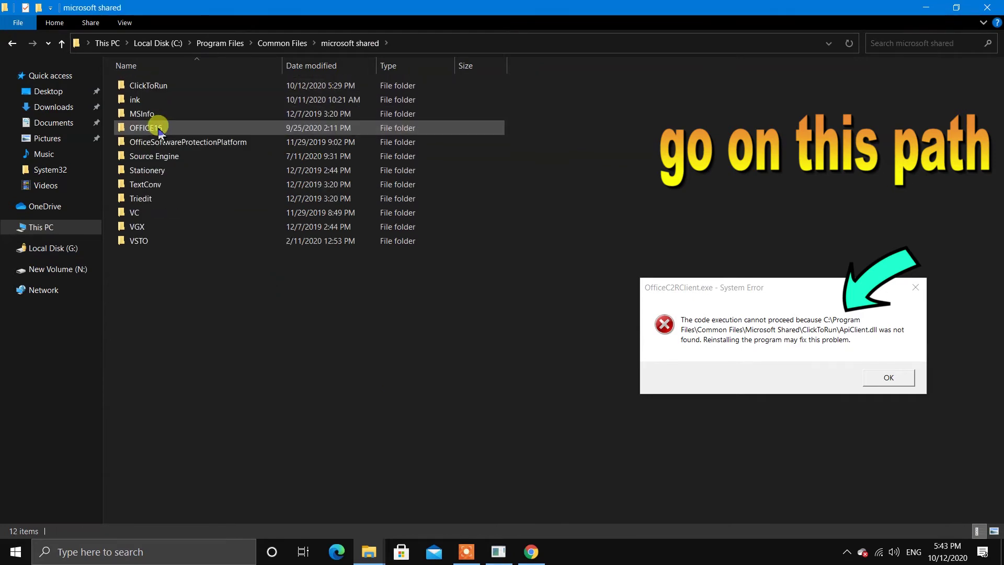
{"action": "double_click", "coordinate": [157, 86]}
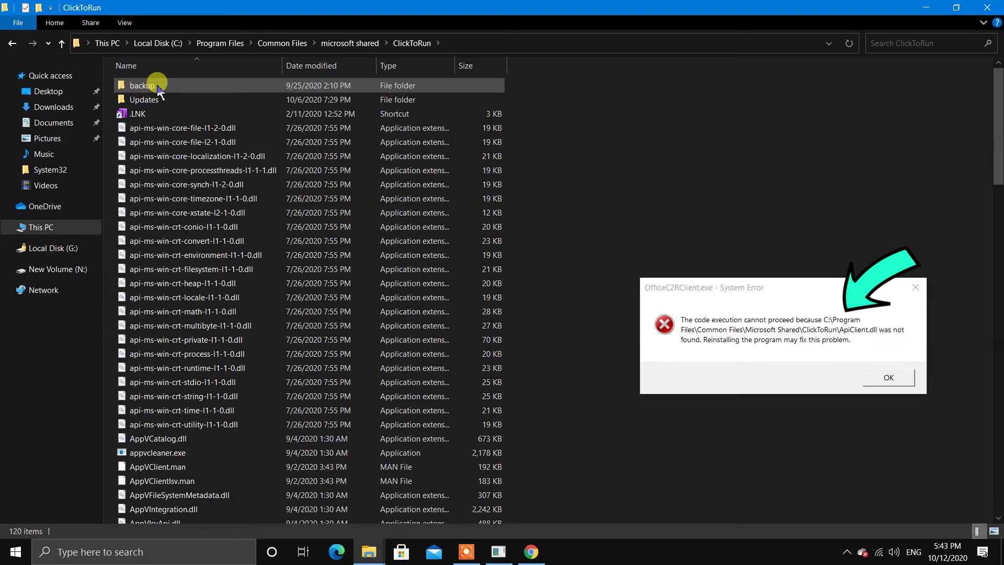
{"action": "right_click", "coordinate": [596, 209]}
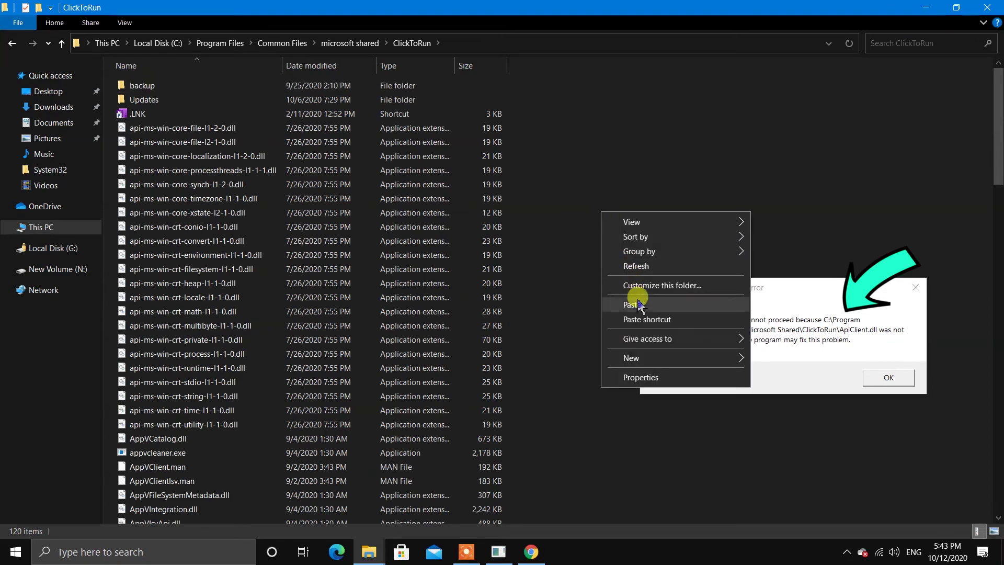
{"action": "left_click", "coordinate": [639, 310]}
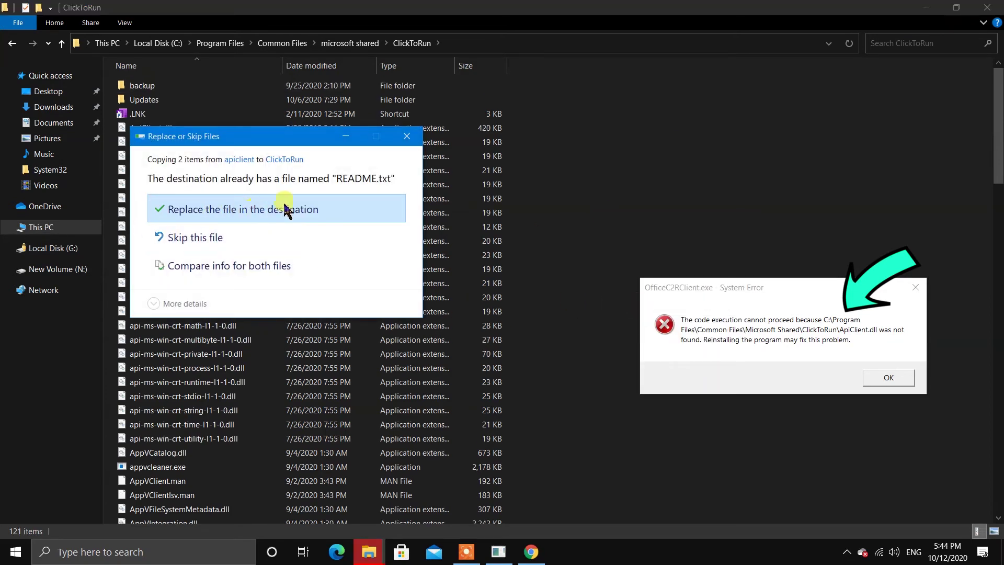
{"action": "left_click", "coordinate": [254, 212]}
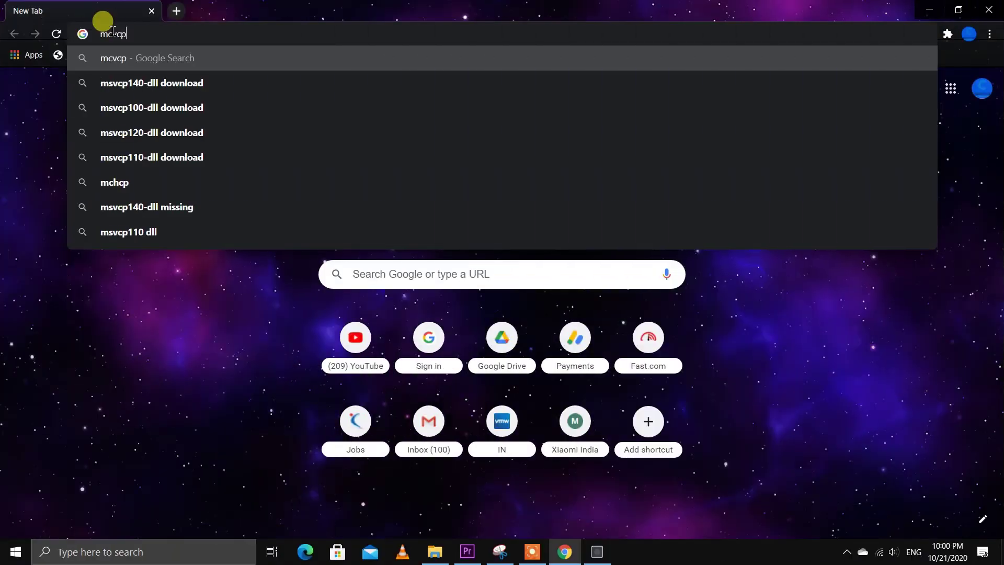
Search for the msvcp140.dll download and open its DLL-files.com page.
{"action": "key", "text": "Down"}
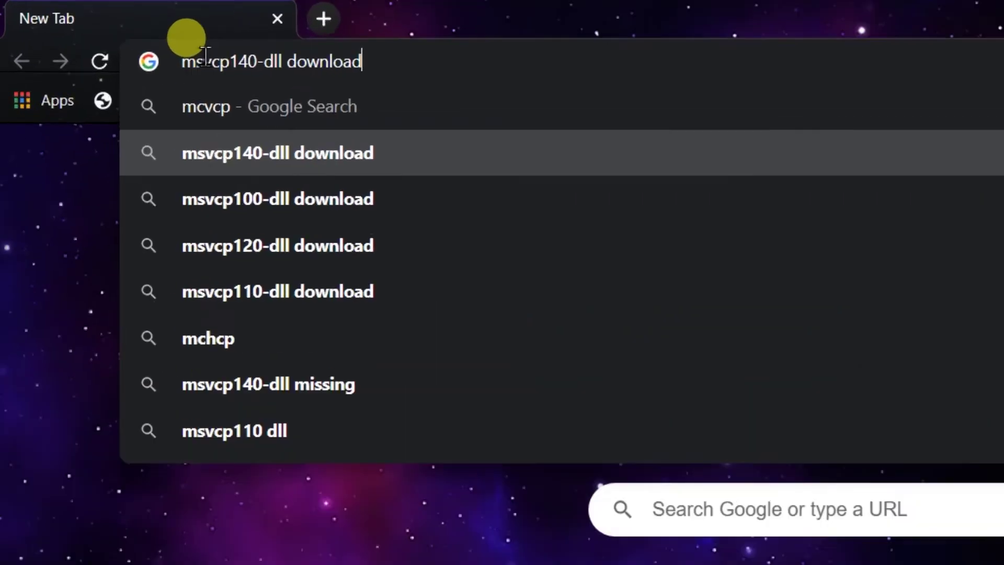
{"action": "key", "text": "Return"}
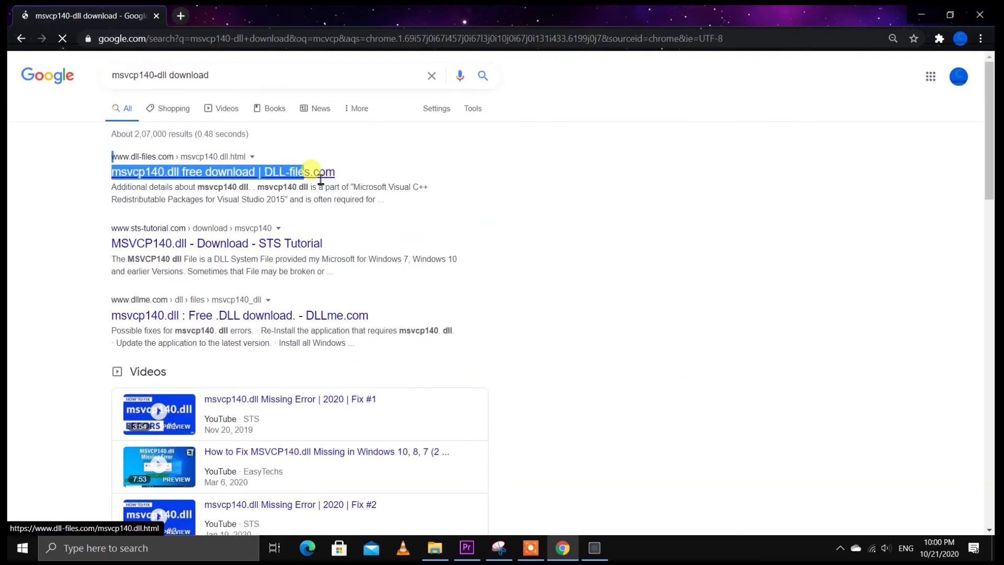
{"action": "left_click", "coordinate": [261, 173]}
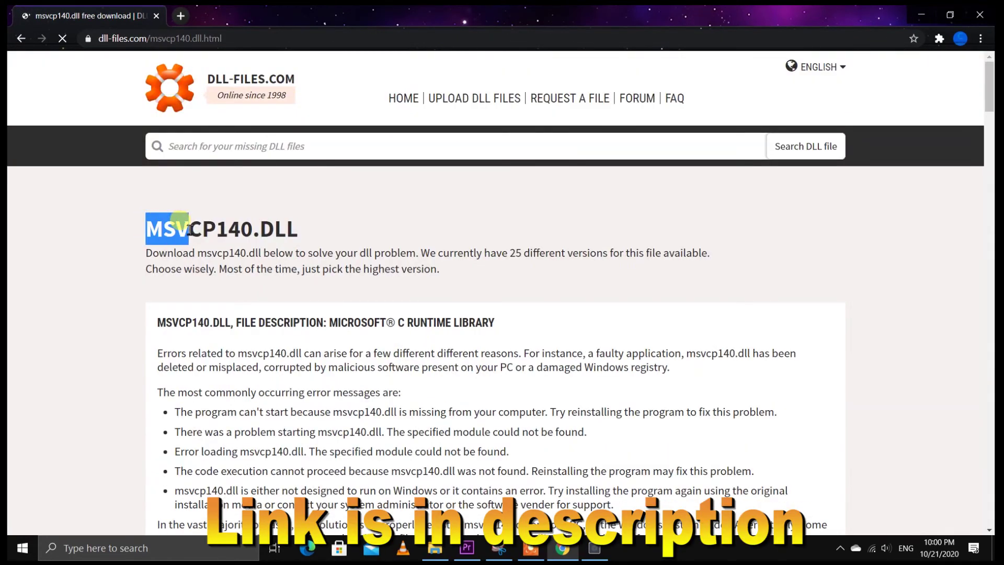
{"action": "left_click_drag", "start_coordinate": [189, 228], "coordinate": [158, 276]}
{"action": "scroll", "coordinate": [441, 285], "scroll_direction": "down", "scroll_amount": 12}
{"action": "scroll", "coordinate": [159, 275], "scroll_direction": "down", "scroll_amount": 3}
{"action": "left_click_drag", "start_coordinate": [275, 381], "coordinate": [281, 387]}
{"action": "left_click", "coordinate": [235, 381]}
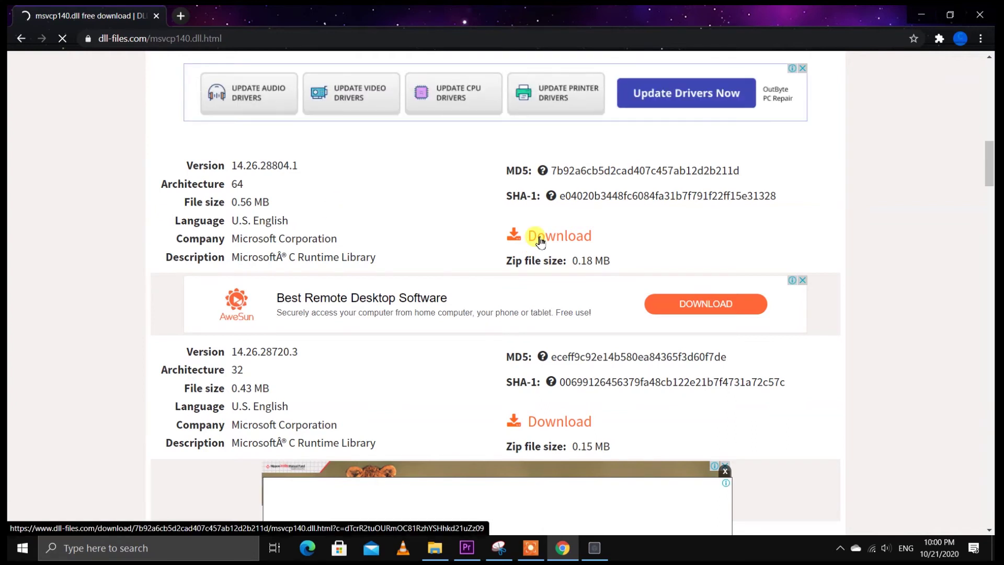
Download the 64-bit msvcp140.dll 14.26.28804.1 and save msvcp140.zip to Downloads.
{"action": "left_click", "coordinate": [540, 240]}
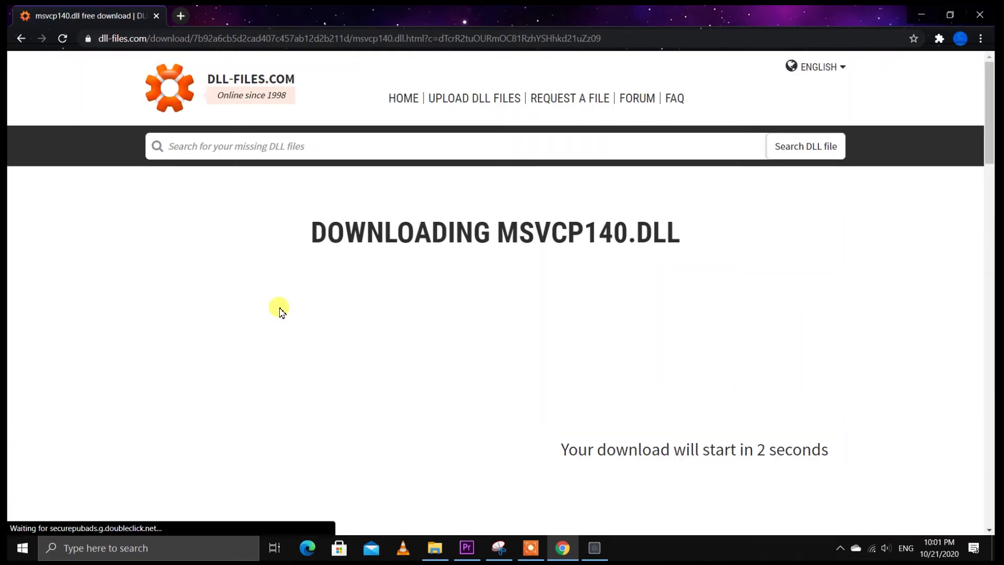
{"action": "scroll", "coordinate": [631, 448], "scroll_direction": "down", "scroll_amount": 3}
{"action": "scroll", "coordinate": [599, 368], "scroll_direction": "up", "scroll_amount": 3}
{"action": "scroll", "coordinate": [596, 370], "scroll_direction": "down", "scroll_amount": 3}
{"action": "left_click_drag", "start_coordinate": [587, 340], "coordinate": [522, 358]}
{"action": "scroll", "coordinate": [505, 358], "scroll_direction": "up", "scroll_amount": 3}
{"action": "scroll", "coordinate": [575, 355], "scroll_direction": "down", "scroll_amount": 3}
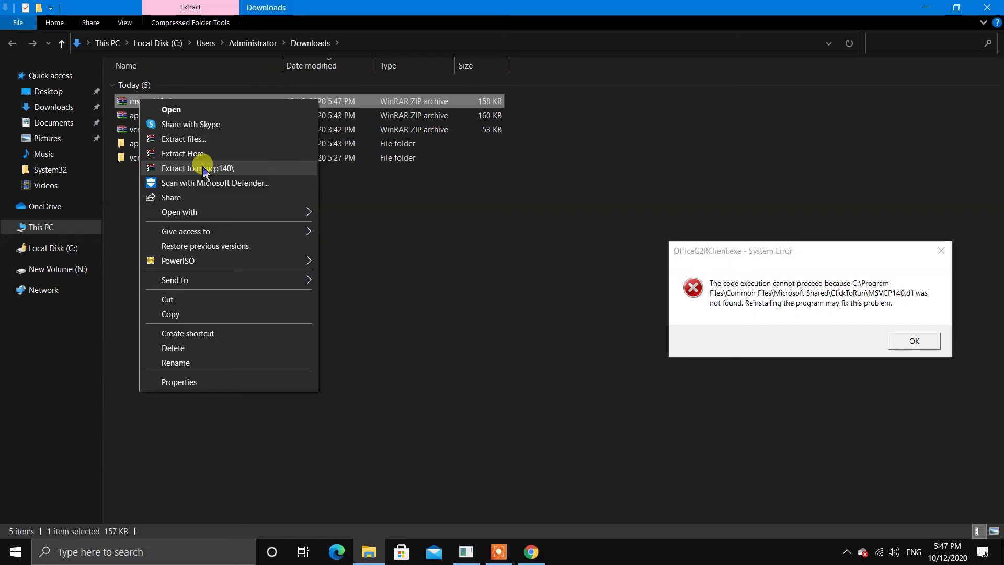
{"action": "left_click", "coordinate": [202, 164]}
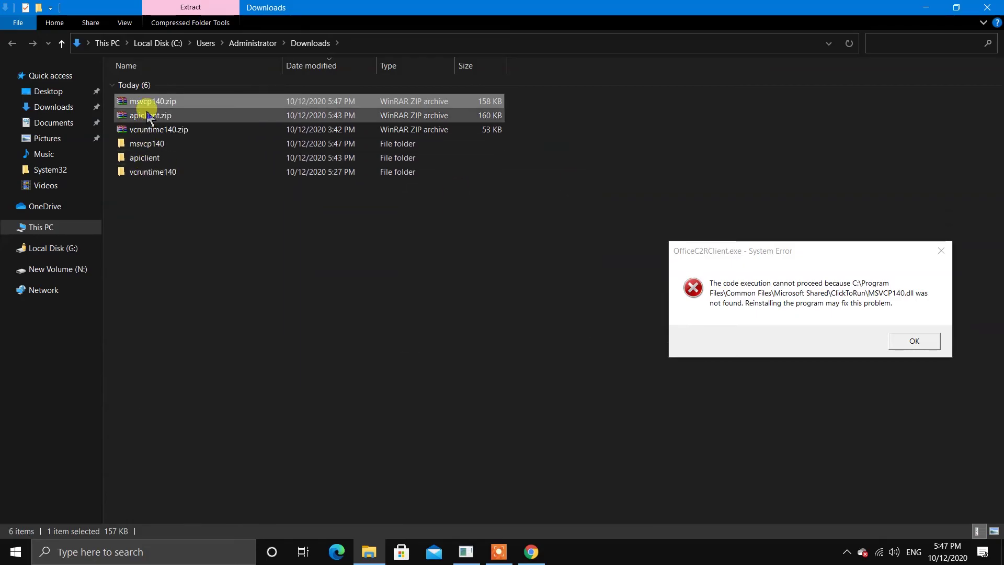
Copy both files from the extracted msvcp140 folder.
{"action": "double_click", "coordinate": [143, 145]}
{"action": "left_click_drag", "start_coordinate": [154, 179], "coordinate": [138, 88]}
{"action": "right_click", "coordinate": [141, 88]}
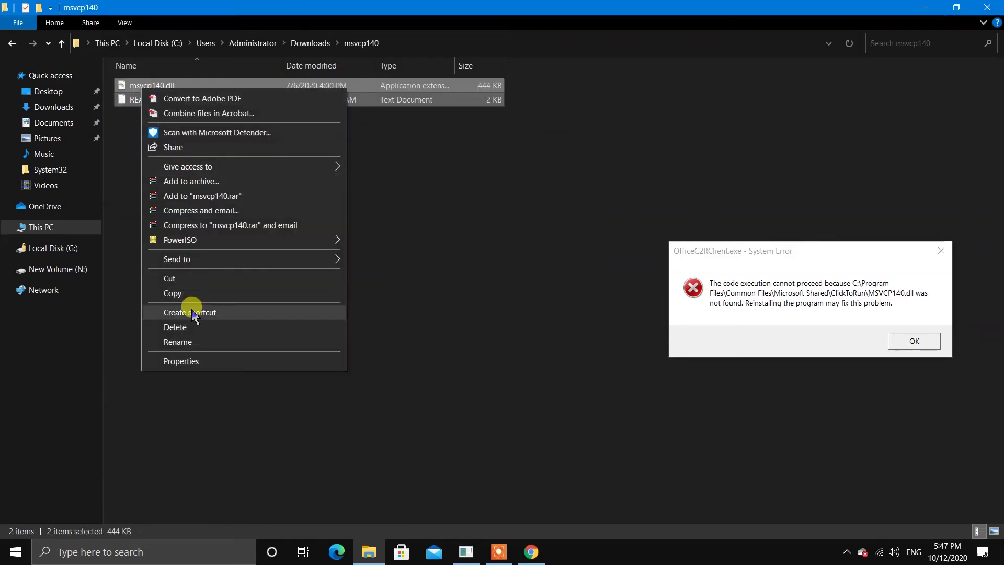
{"action": "left_click", "coordinate": [40, 227]}
Paste the files into C:\Program Files\Common Files\microsoft shared\ClickToRun, replacing existing copies.
{"action": "double_click", "coordinate": [136, 201]}
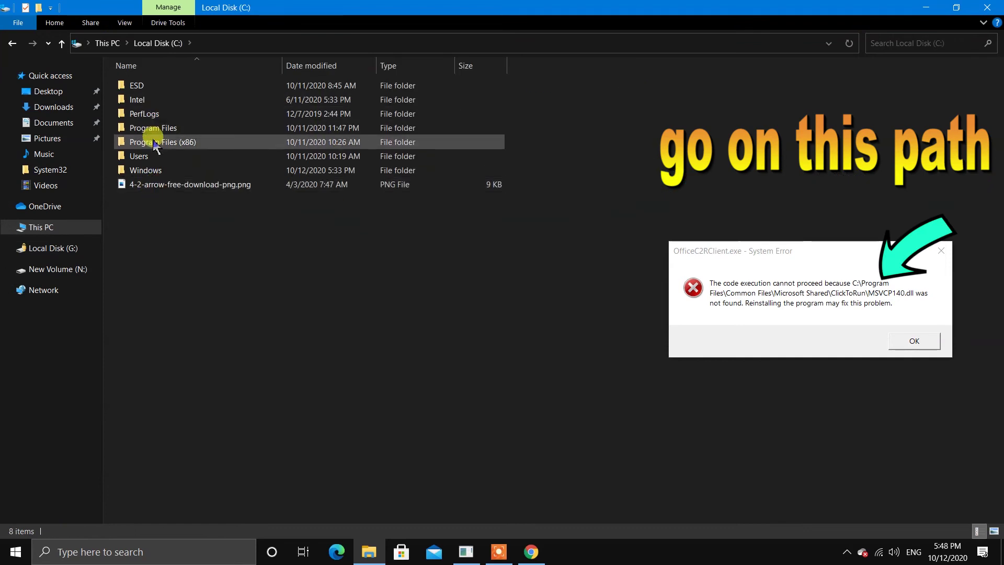
{"action": "double_click", "coordinate": [147, 126]}
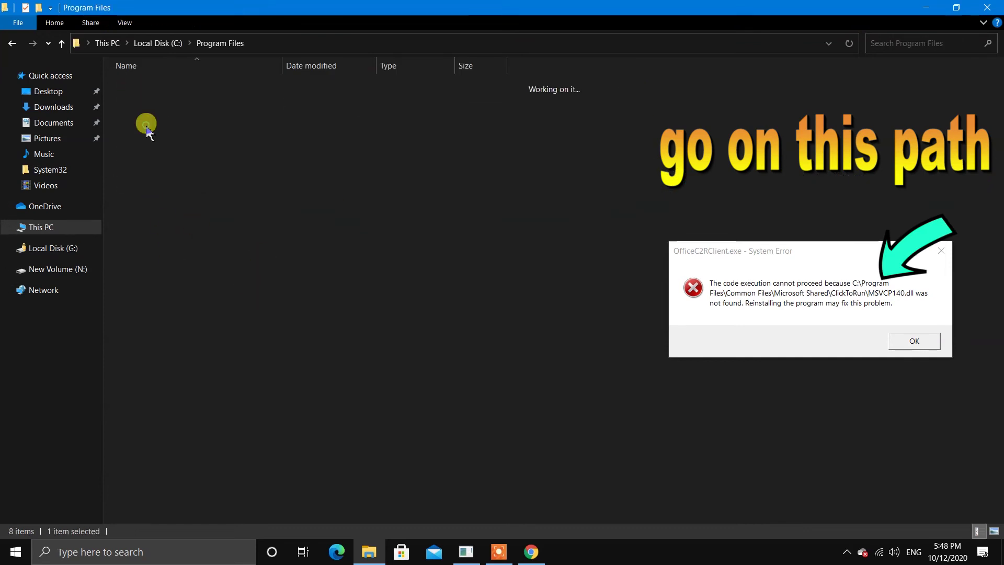
{"action": "double_click", "coordinate": [155, 114]}
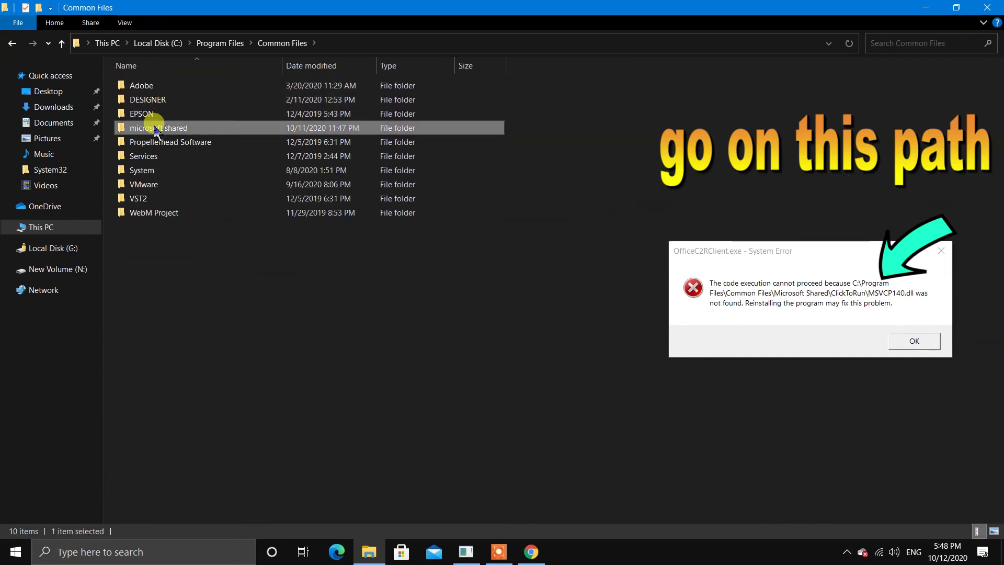
{"action": "double_click", "coordinate": [154, 127]}
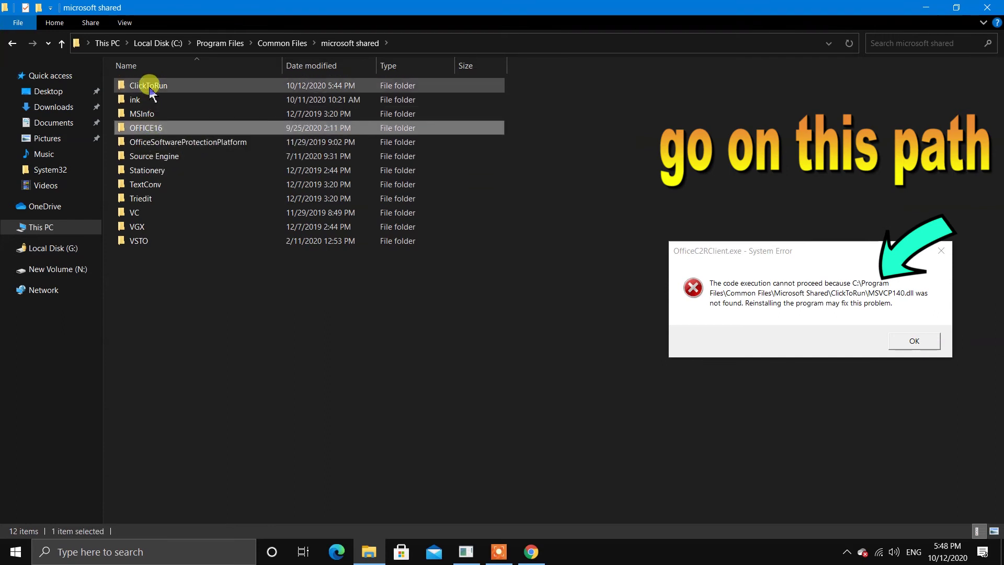
{"action": "double_click", "coordinate": [151, 85]}
{"action": "right_click", "coordinate": [604, 219]}
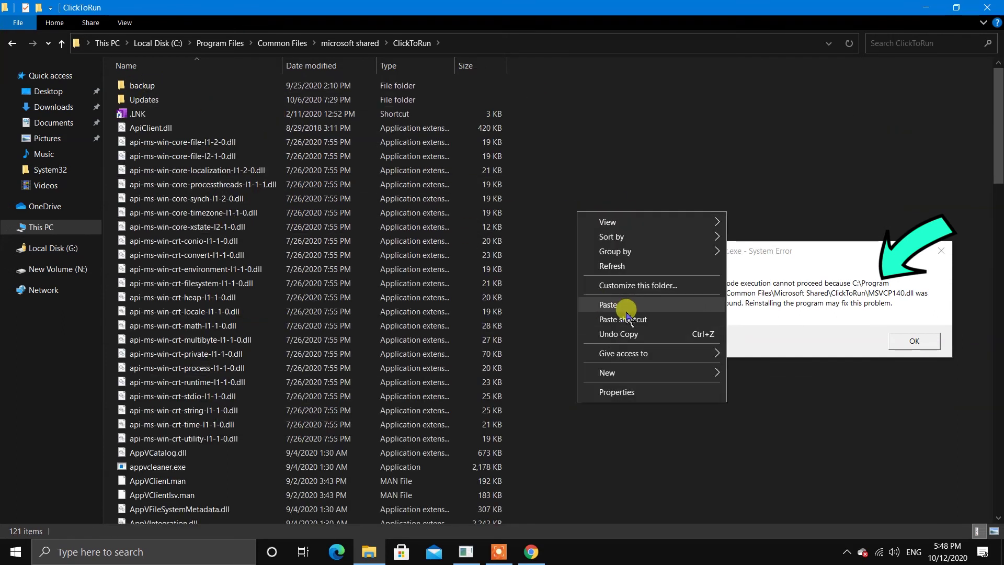
{"action": "left_click", "coordinate": [622, 312]}
{"action": "left_click", "coordinate": [440, 210]}
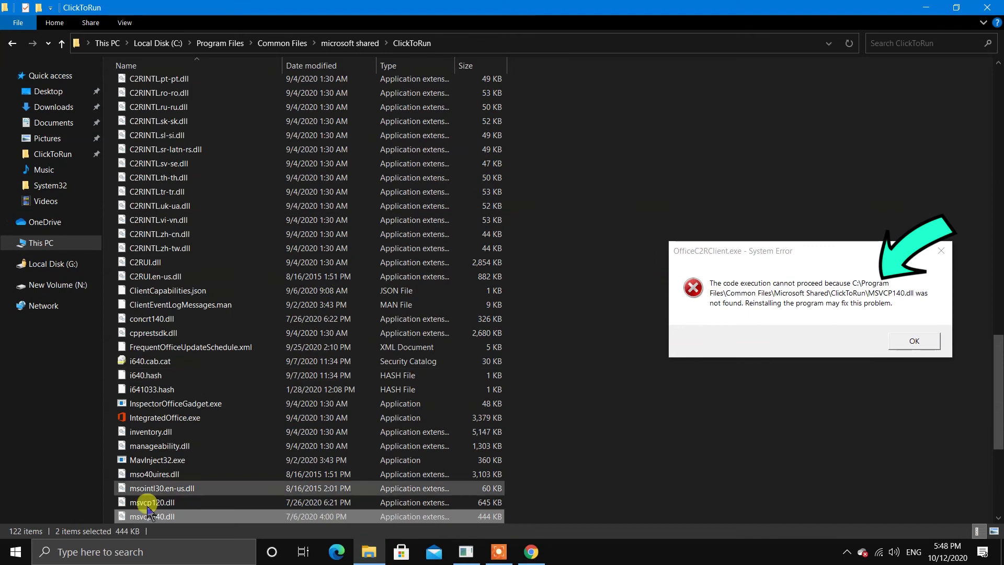
Dismiss the missing MSVCP140.dll error message.
{"action": "scroll", "coordinate": [157, 471], "scroll_direction": "up", "scroll_amount": 3}
{"action": "scroll", "coordinate": [161, 384], "scroll_direction": "down", "scroll_amount": 5}
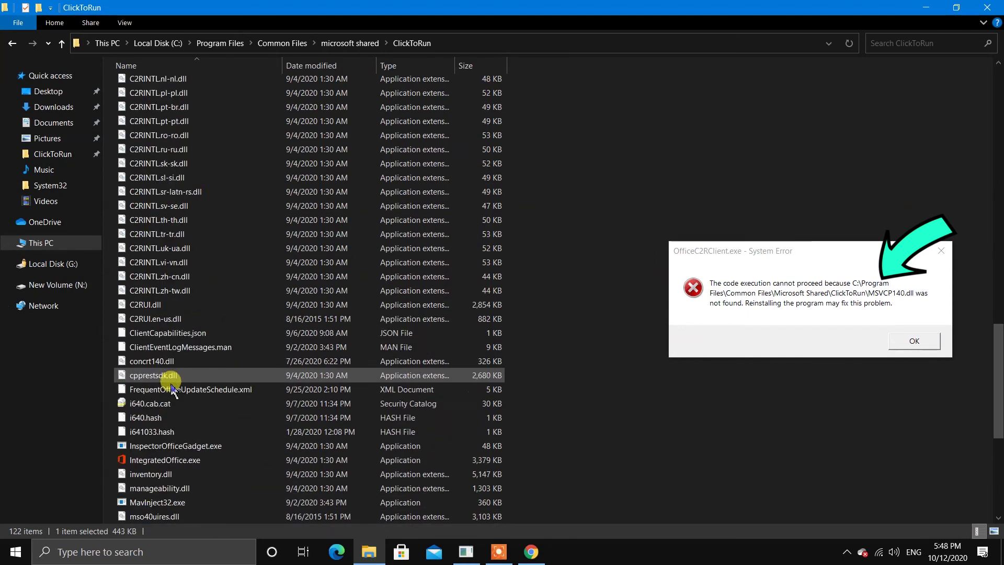
{"action": "left_click", "coordinate": [146, 366]}
{"action": "scroll", "coordinate": [139, 381], "scroll_direction": "up", "scroll_amount": 1}
{"action": "left_click", "coordinate": [918, 337]}
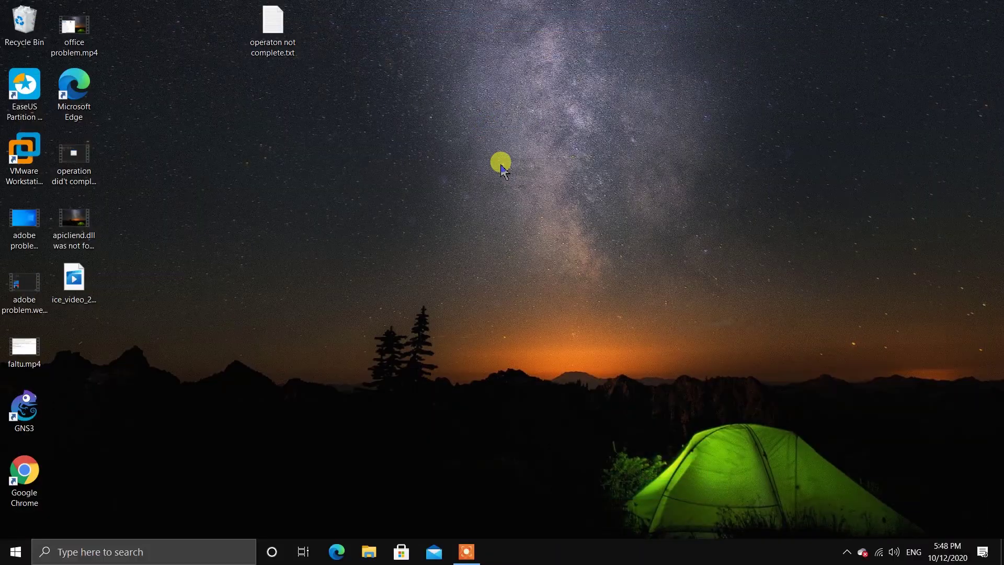
Restart Windows from the Start menu's Power options.
{"action": "left_click", "coordinate": [16, 552]}
{"action": "left_click", "coordinate": [17, 523]}
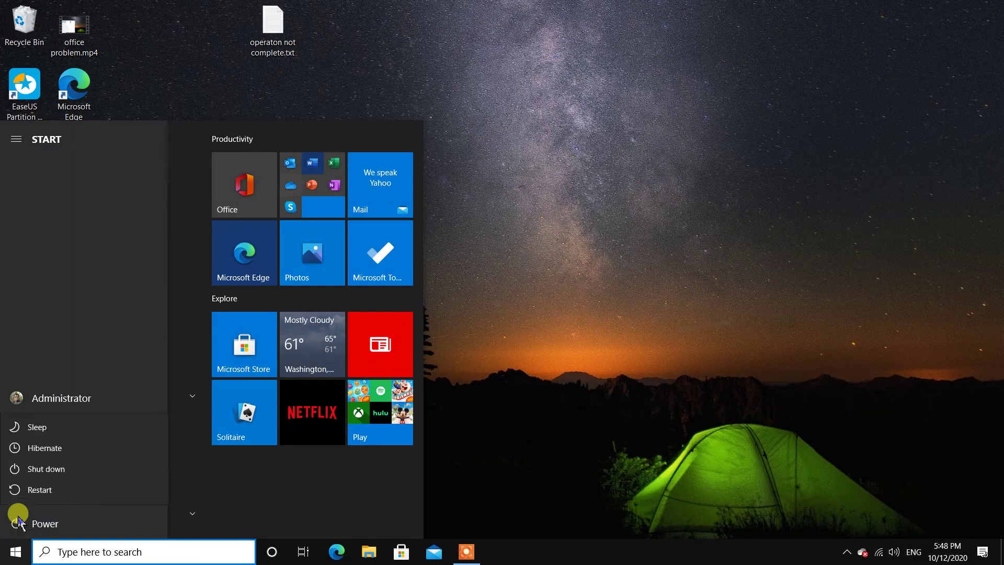
{"action": "left_click", "coordinate": [40, 489]}
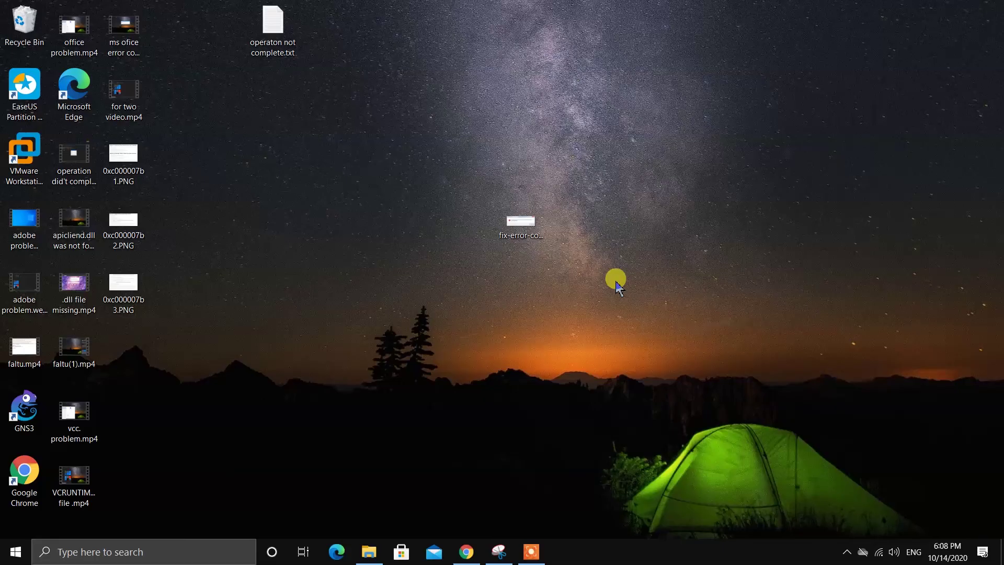
Open Control Panel from Start search, view by Large icons, and open Programs and Features.
{"action": "left_click", "coordinate": [14, 552]}
{"action": "type", "text": "cont"}
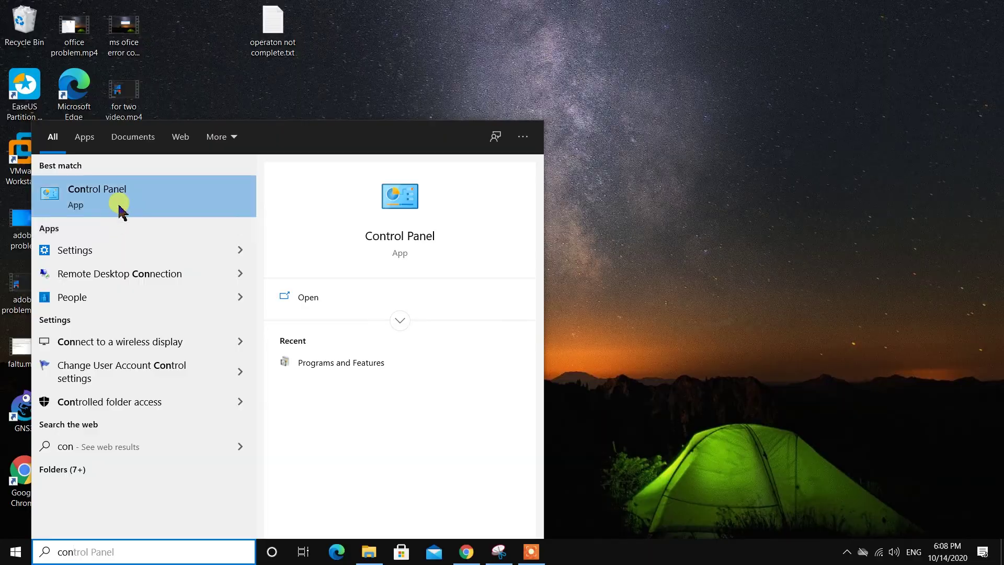
{"action": "left_click", "coordinate": [118, 206]}
{"action": "left_click", "coordinate": [712, 65]}
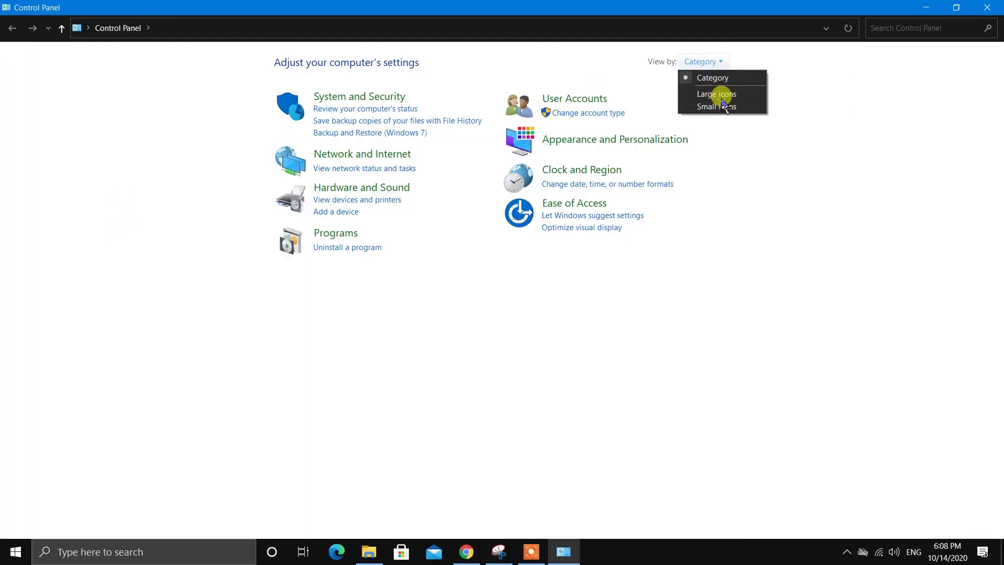
{"action": "left_click", "coordinate": [719, 95]}
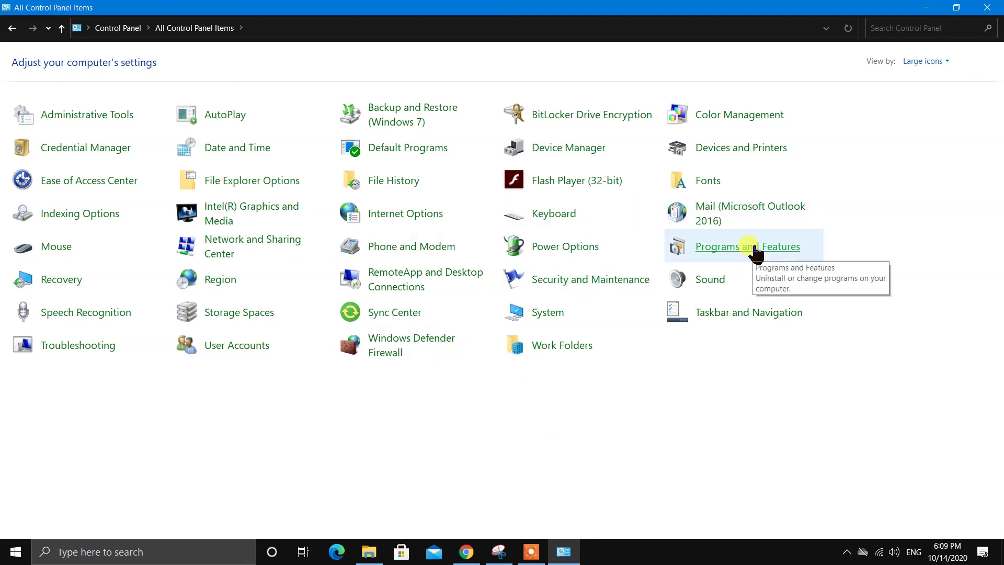
{"action": "left_click", "coordinate": [755, 250]}
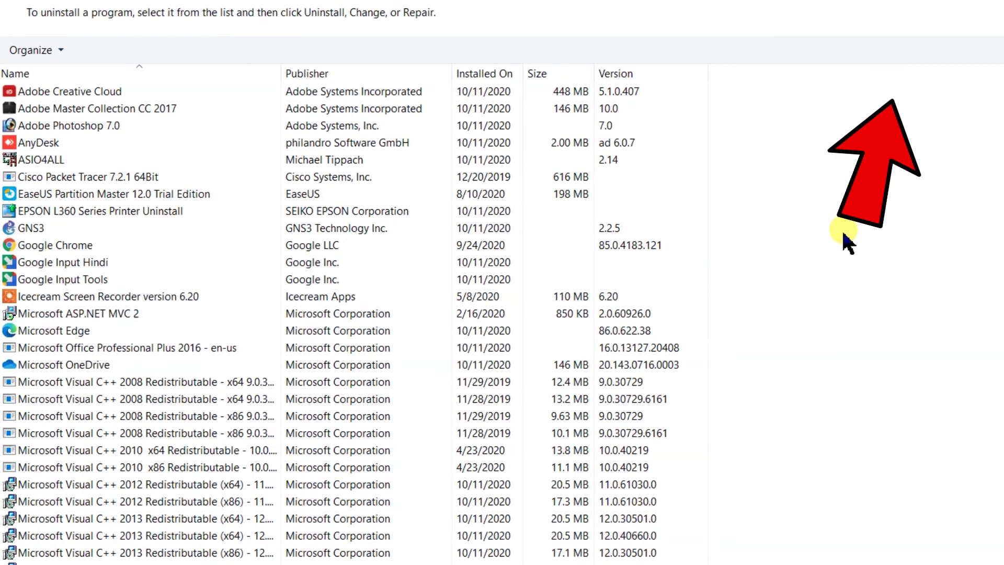
Select Microsoft Office Professional Plus 2016, widen the Name column, and right-click it for Uninstall/Change.
{"action": "left_click", "coordinate": [246, 450]}
{"action": "scroll", "coordinate": [128, 340], "scroll_direction": "down", "scroll_amount": 6}
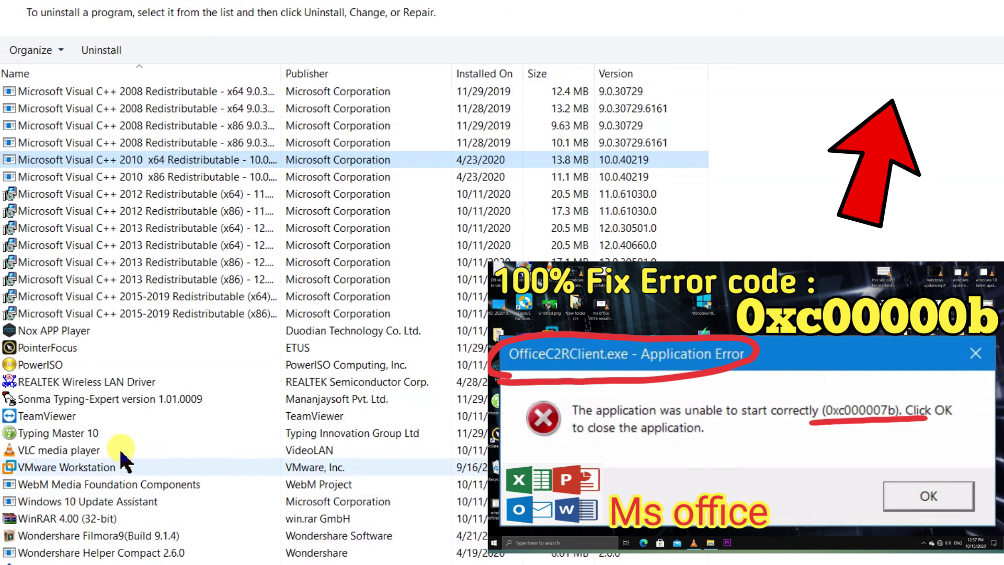
{"action": "scroll", "coordinate": [145, 258], "scroll_direction": "up", "scroll_amount": 2}
{"action": "left_click", "coordinate": [151, 162]}
{"action": "left_click_drag", "start_coordinate": [281, 68], "coordinate": [510, 66]}
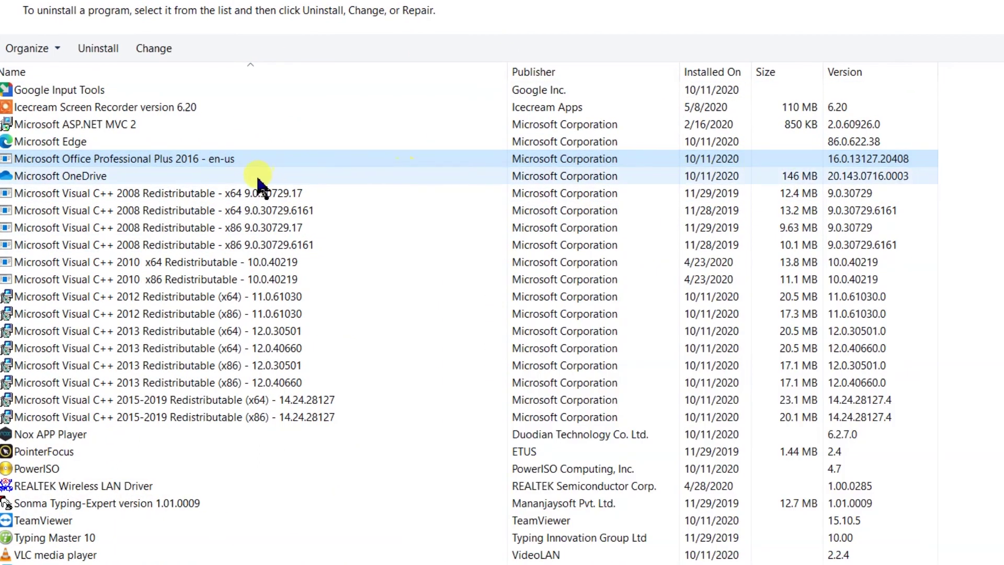
{"action": "left_click", "coordinate": [230, 161]}
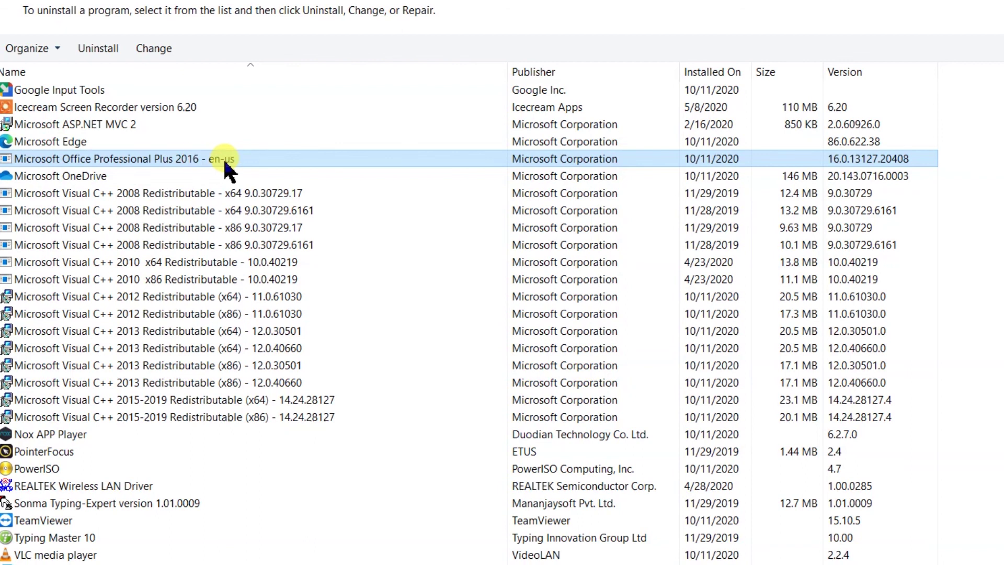
{"action": "right_click", "coordinate": [224, 160]}
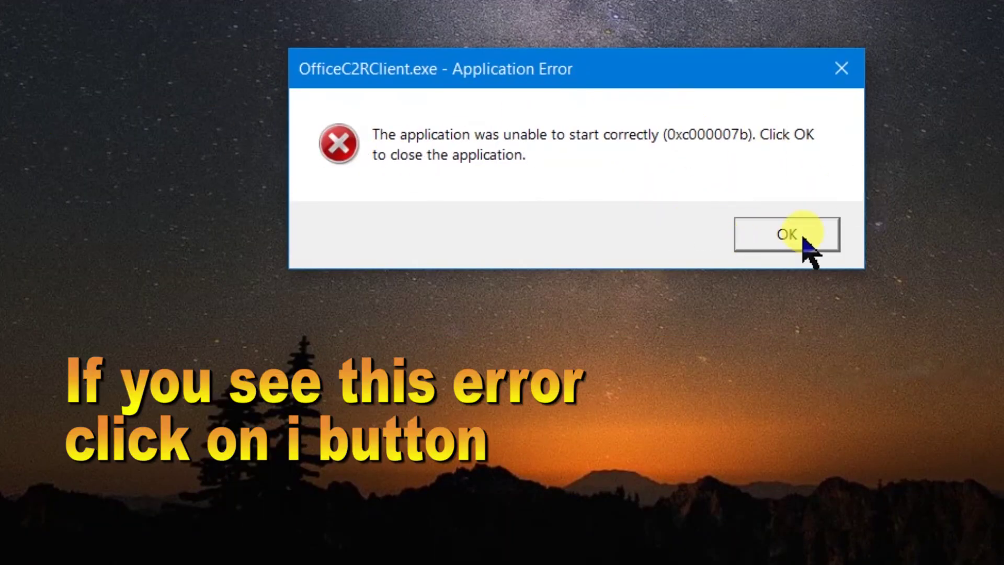
{"action": "left_click_drag", "start_coordinate": [660, 68], "coordinate": [682, 68]}
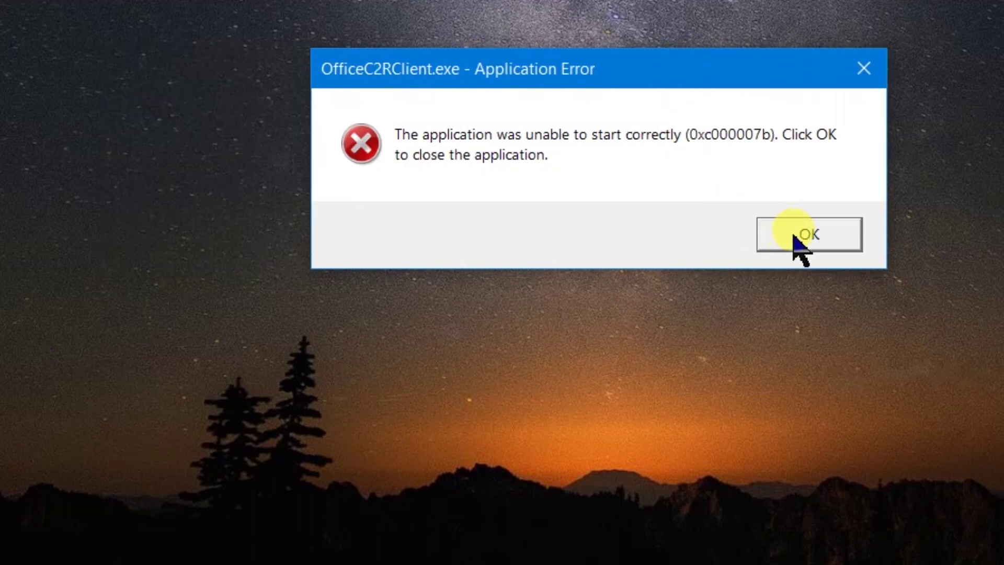